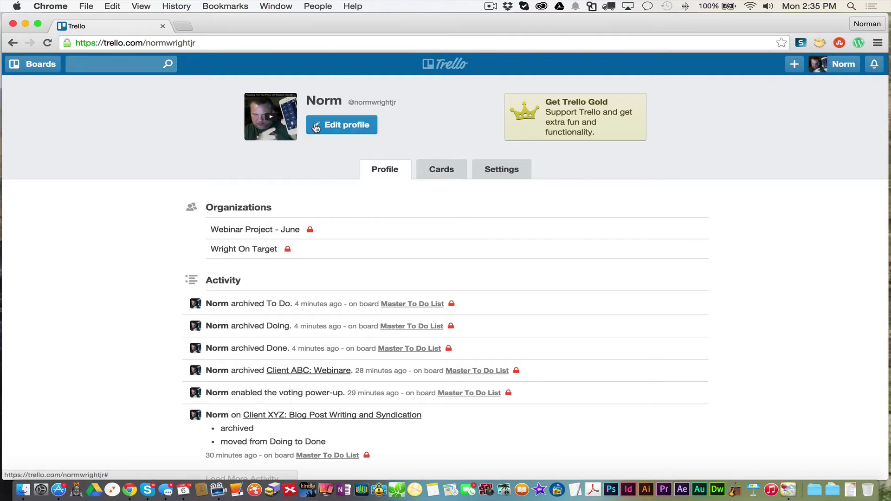
Close the Change Avatar options and cancel the Edit profile form without changing anything.
left_click(280, 116)
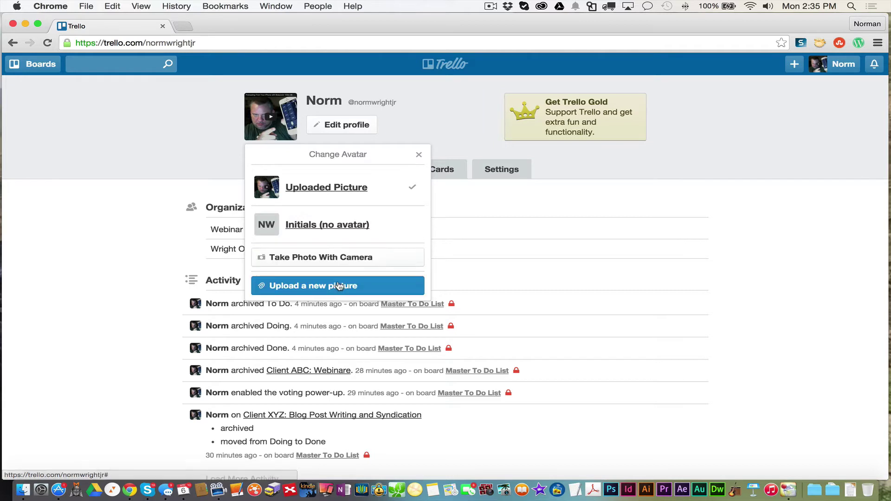
left_click(202, 165)
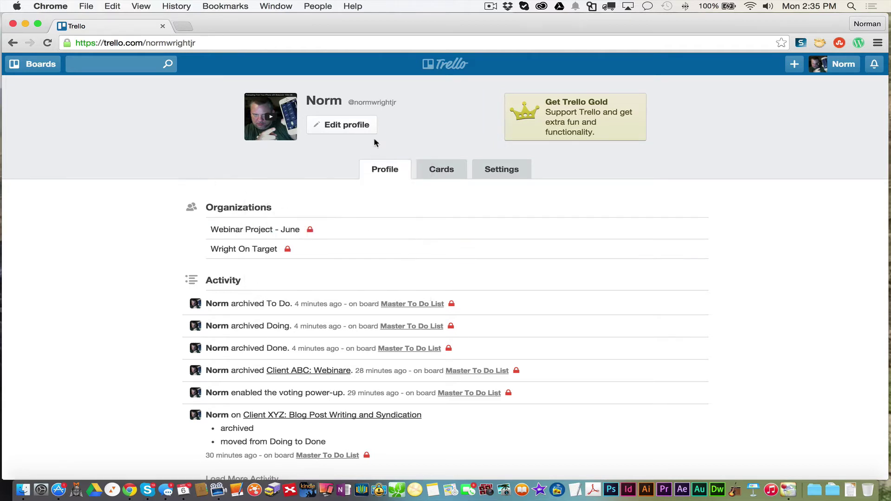
left_click(359, 128)
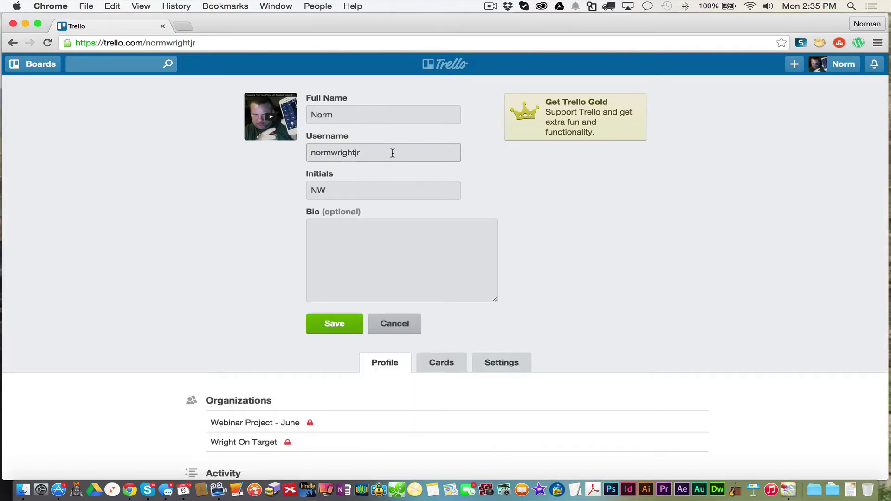
left_click(402, 323)
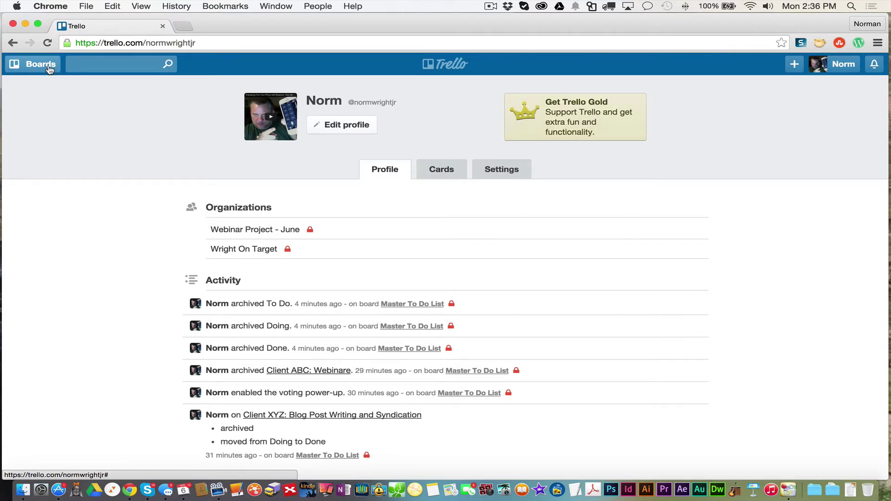
From the Boards menu open Master To Do List and create lists To Do, Doing and Done.
left_click(21, 67)
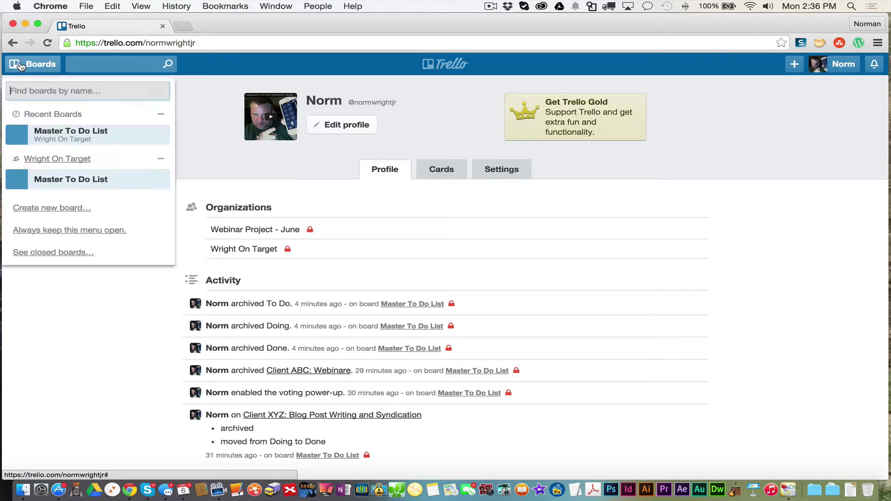
left_click(75, 138)
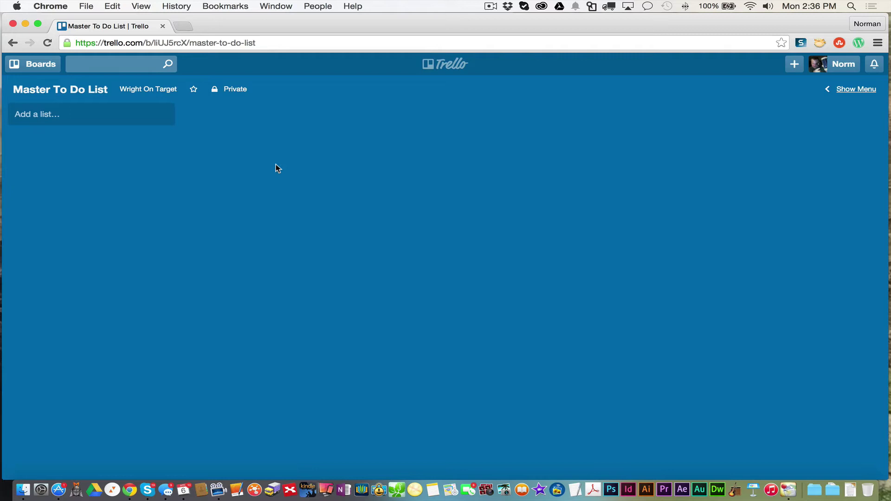
left_click(39, 113)
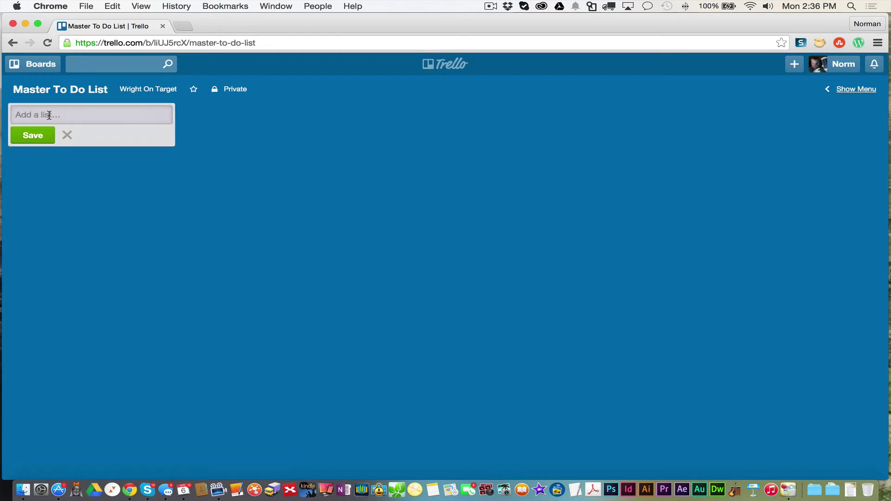
type("To Do")
left_click(23, 138)
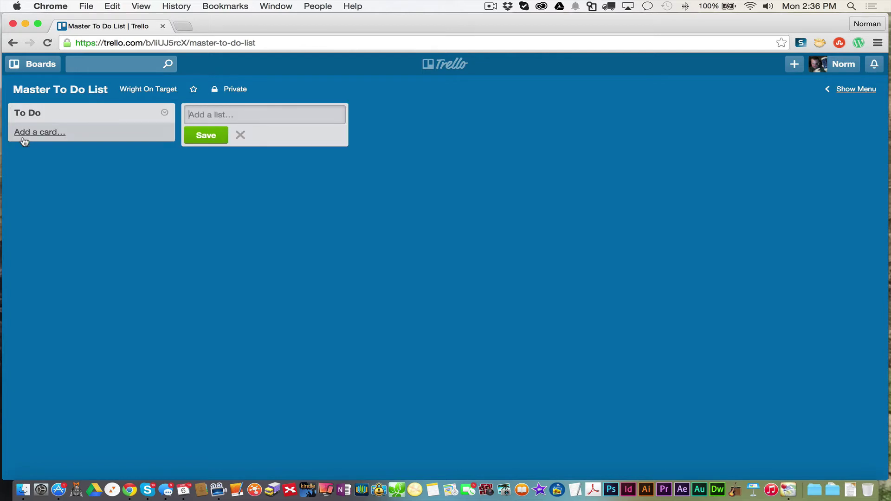
type("Doing")
left_click(209, 138)
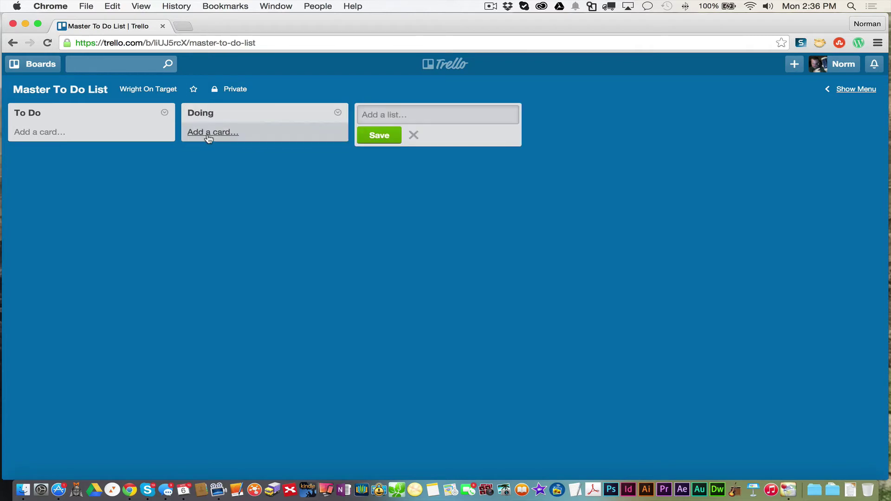
type("Done")
left_click(377, 135)
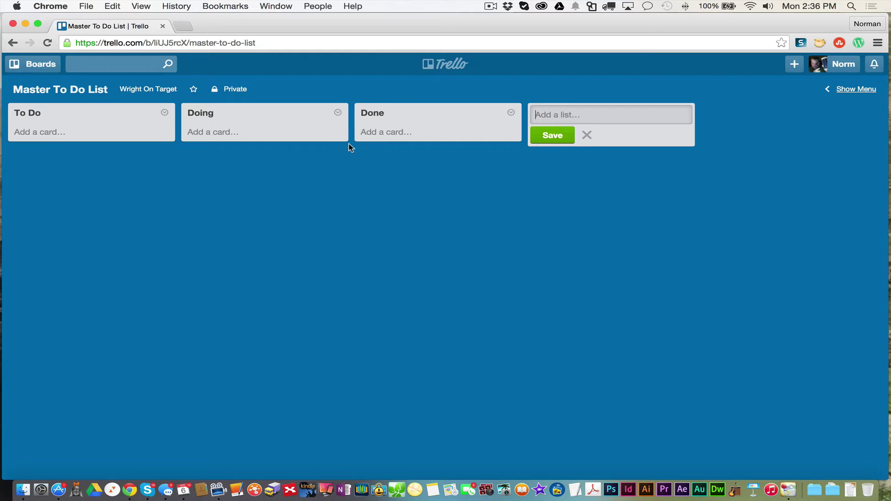
Add cards 'Client ABC: Webinar' and 'Client XYZ: Blog Post' to the To Do list.
left_click(583, 140)
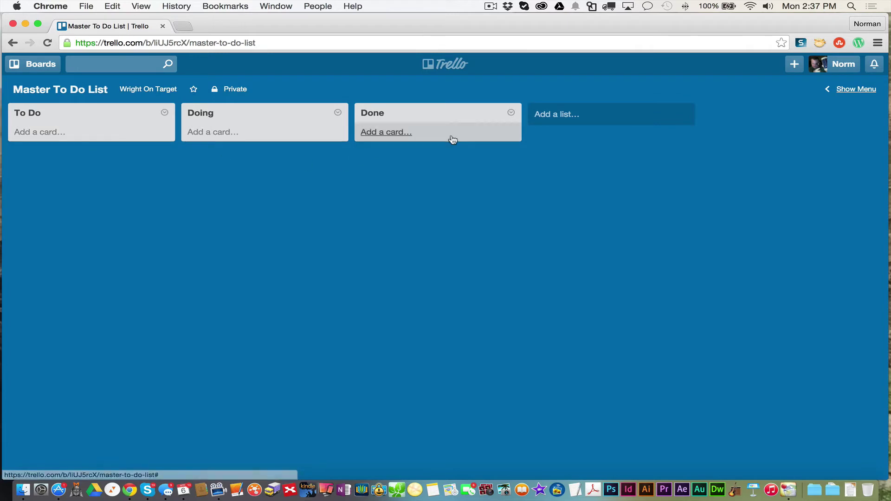
left_click(57, 133)
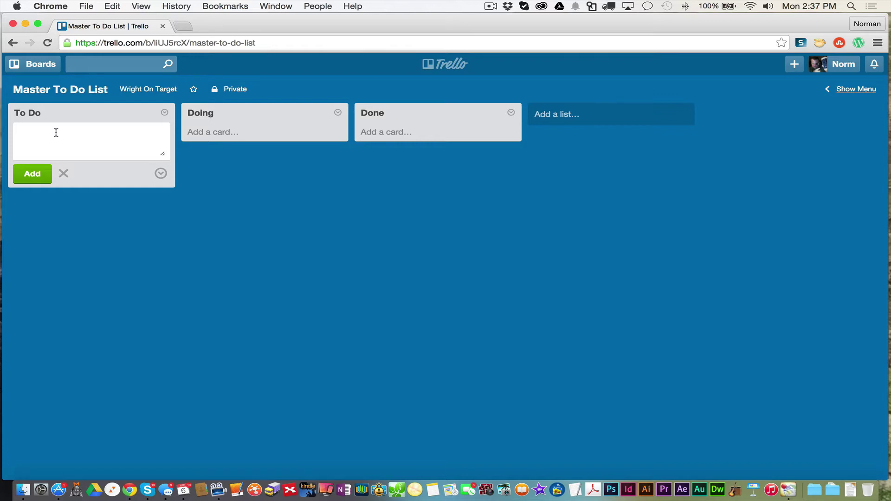
type("Client ABC: Webinar")
left_click(41, 178)
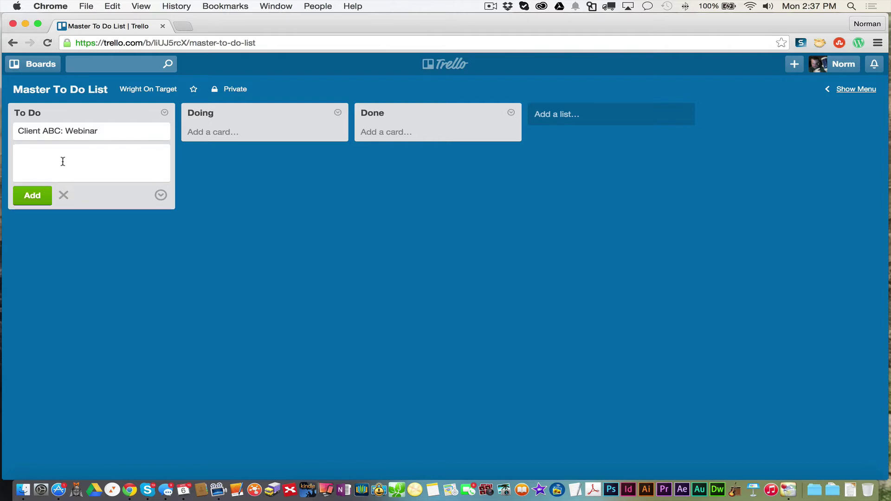
type("Client XYZ: Blog Post")
left_click(31, 195)
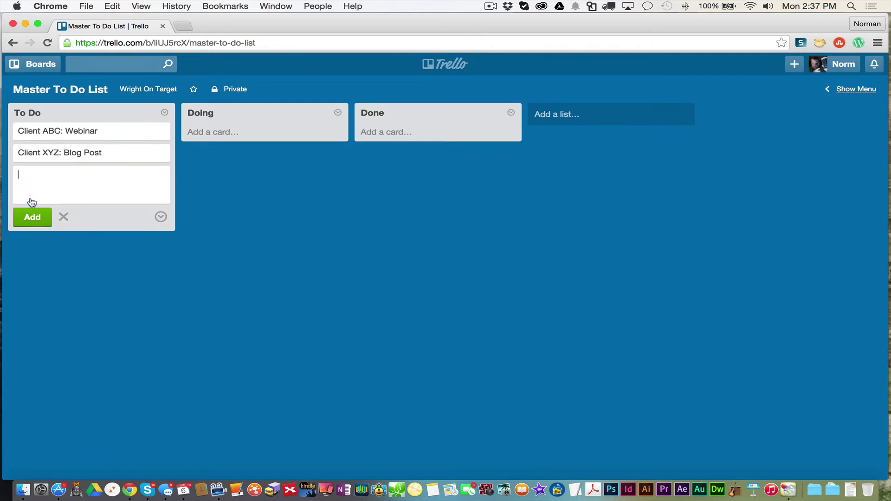
Drag Client ABC: Webinar into Doing and back to the top of To Do.
left_click(235, 201)
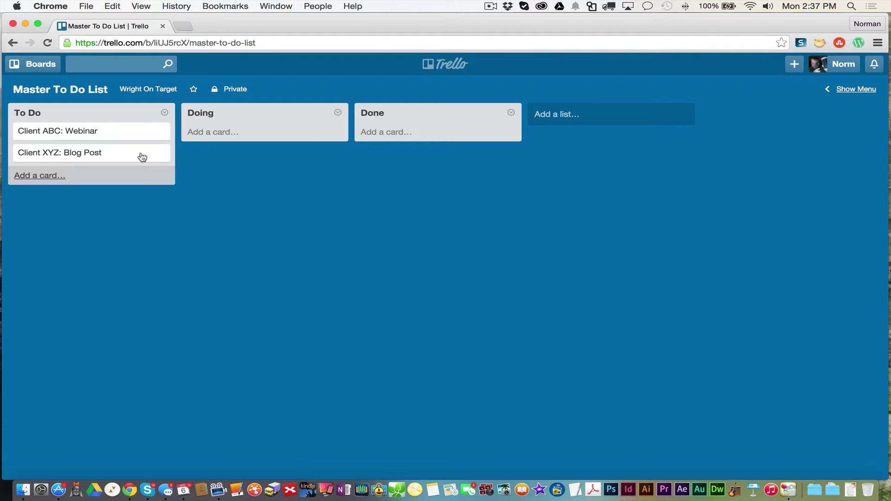
left_click_drag(126, 134, 232, 138)
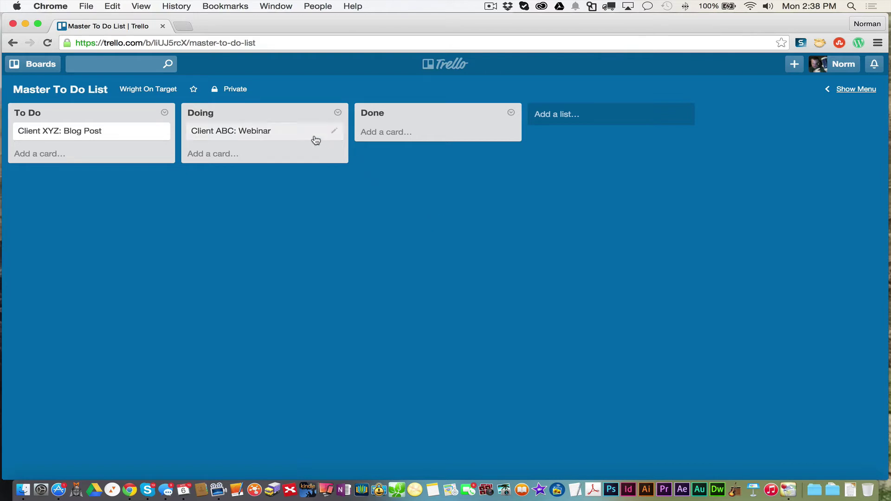
left_click_drag(315, 139, 183, 155)
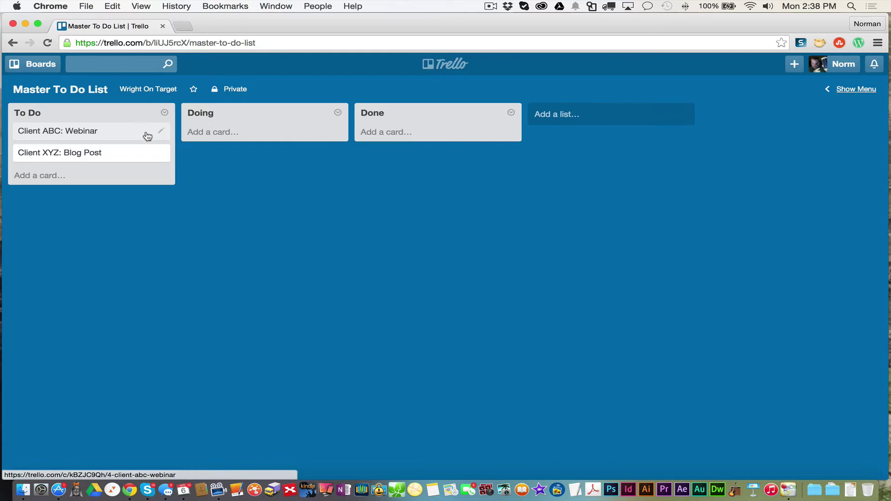
Describe Client ABC: Webinar as 'Client wants a custom webinar on how to leverage social strategies.'.
left_click(123, 134)
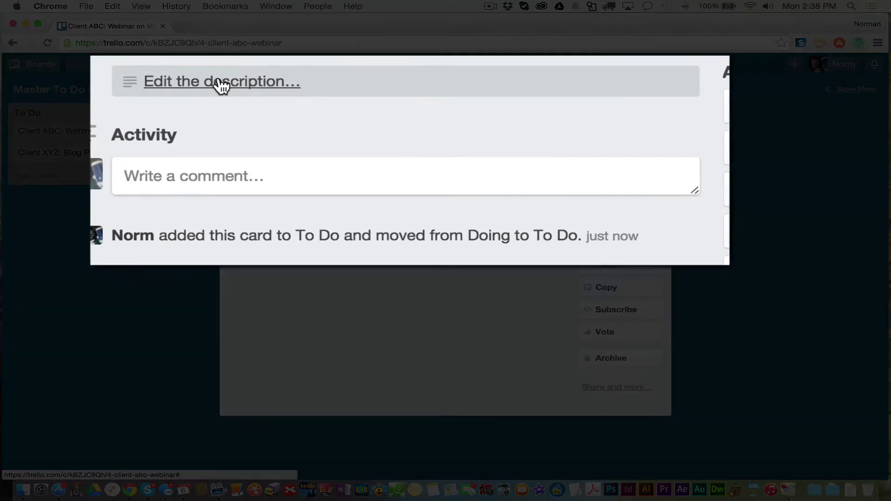
left_click(309, 120)
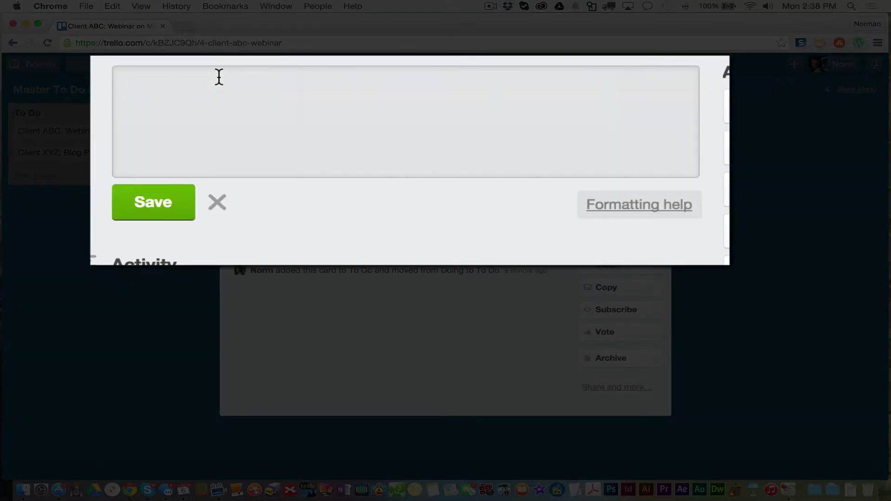
type("Clent wan")
key("BackSpace")
key("BackSpace")
key("BackSpace")
key("BackSpace")
key("BackSpace")
key("BackSpace")
key("BackSpace")
type("ient wants")
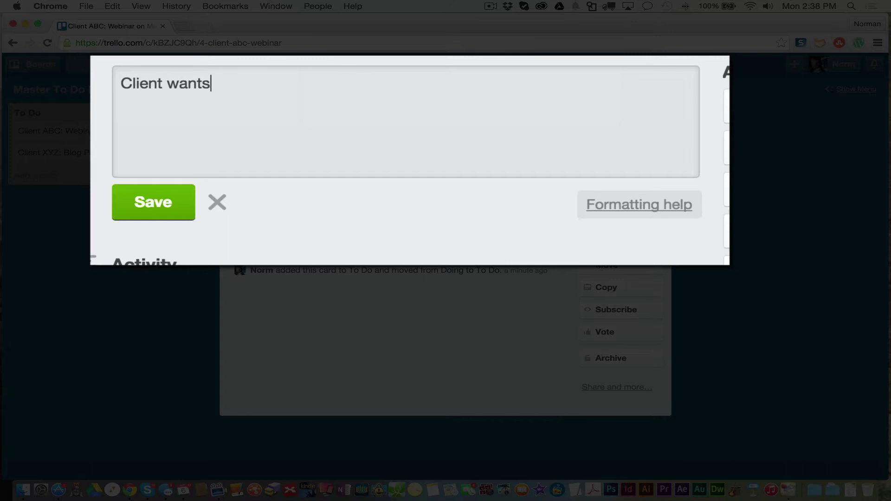
type(" a custom ")
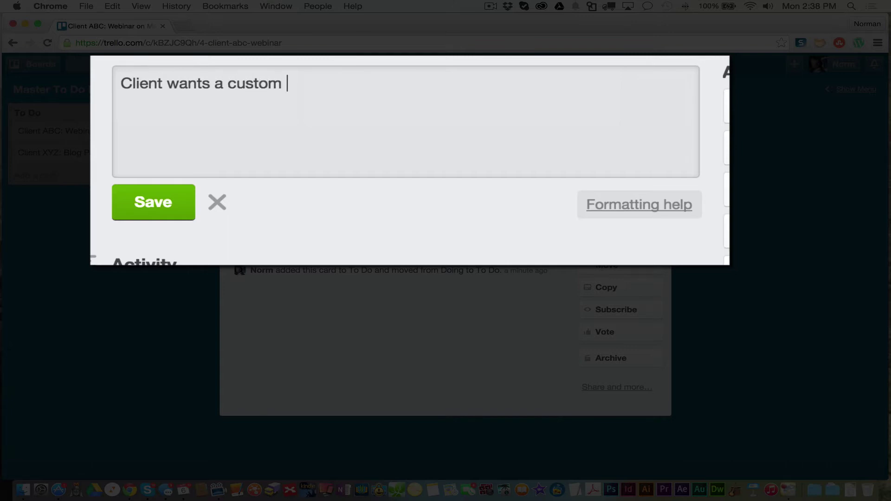
type("webinar ")
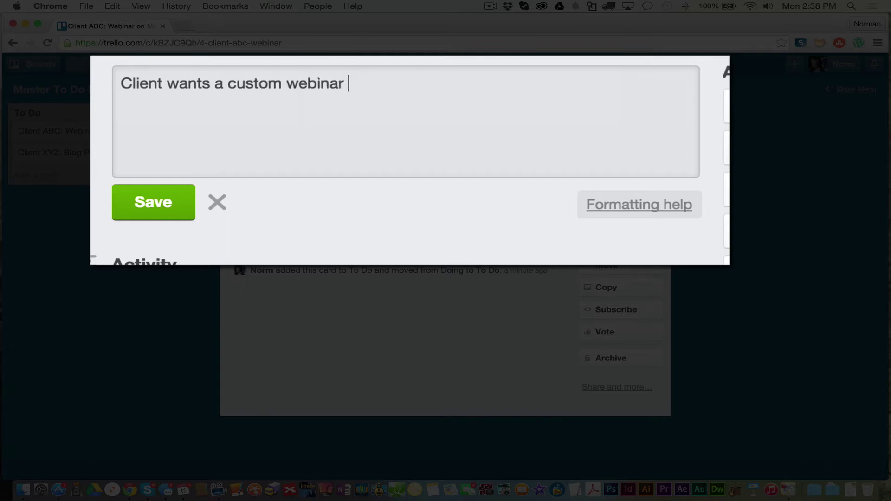
type("on how to leva")
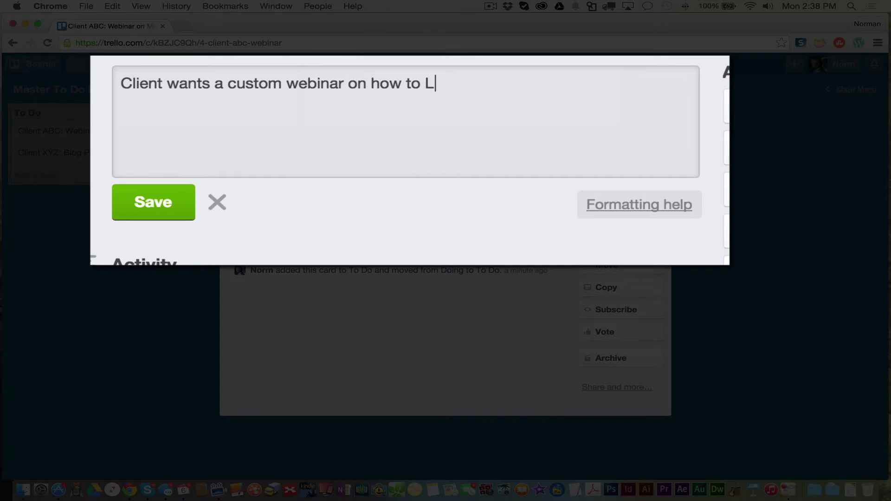
key("BackSpace")
type("erag")
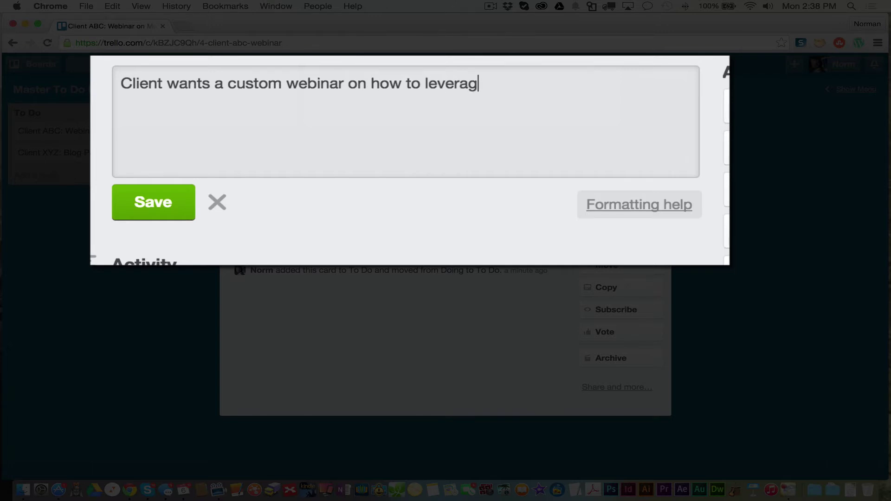
type("e social strategies")
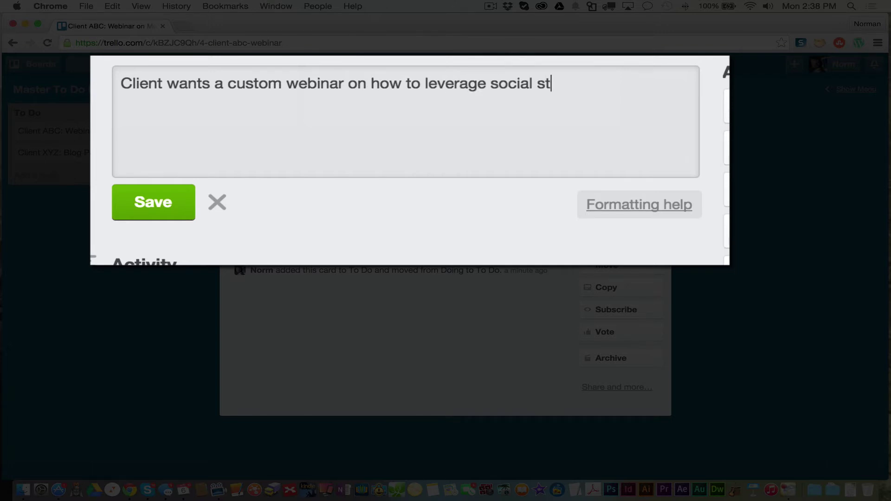
type(".")
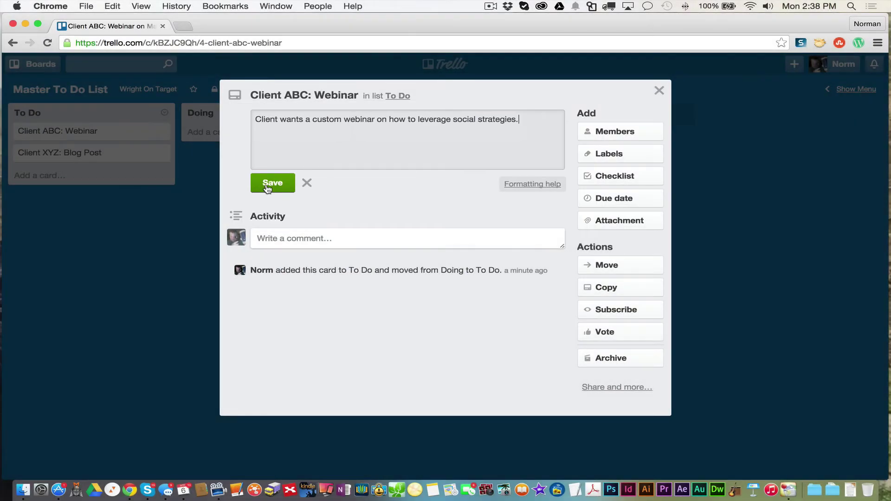
left_click(267, 185)
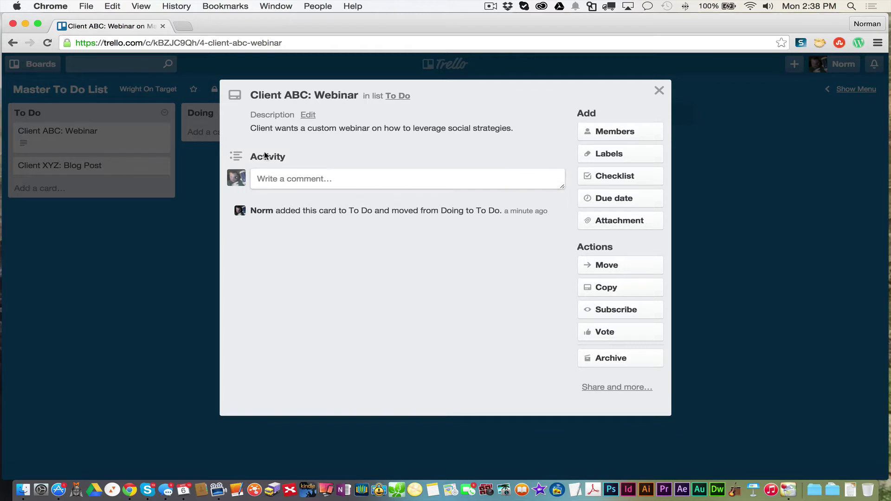
Post the comment 'They want a special focus on LinkedIN.', correcting the misspelled 'speicla' via spellcheck.
left_click(352, 182)
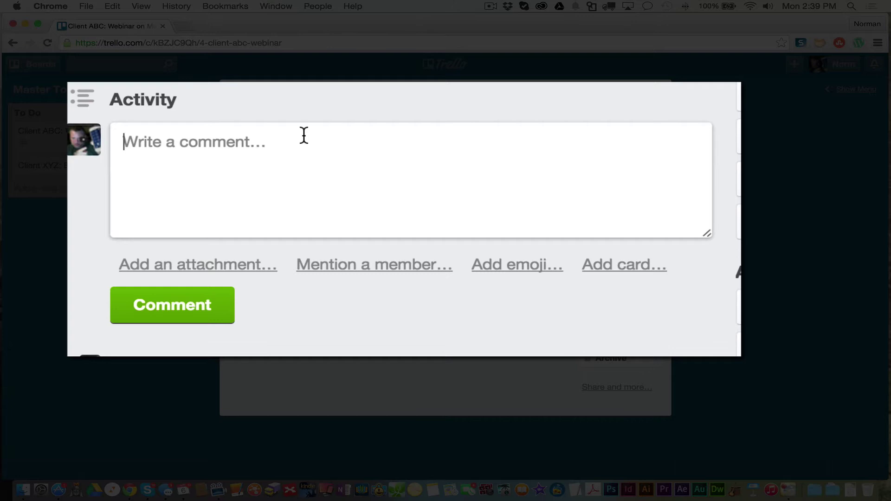
type("They want")
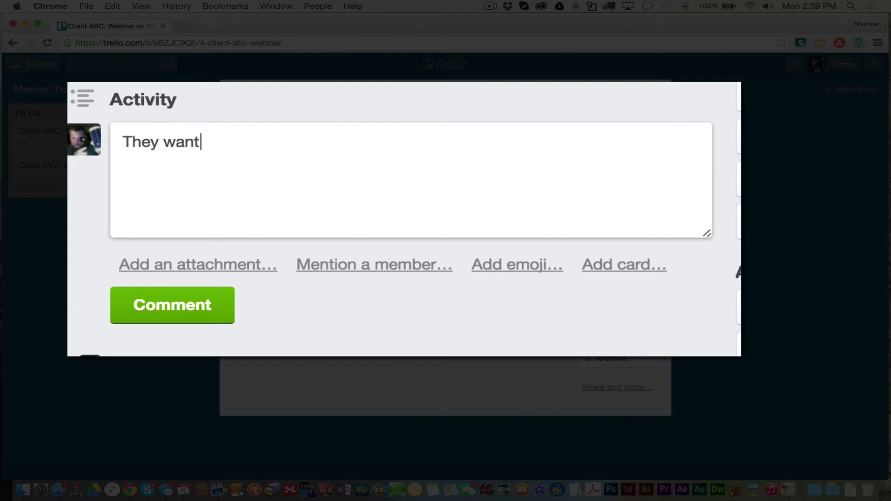
type(" a speicla ")
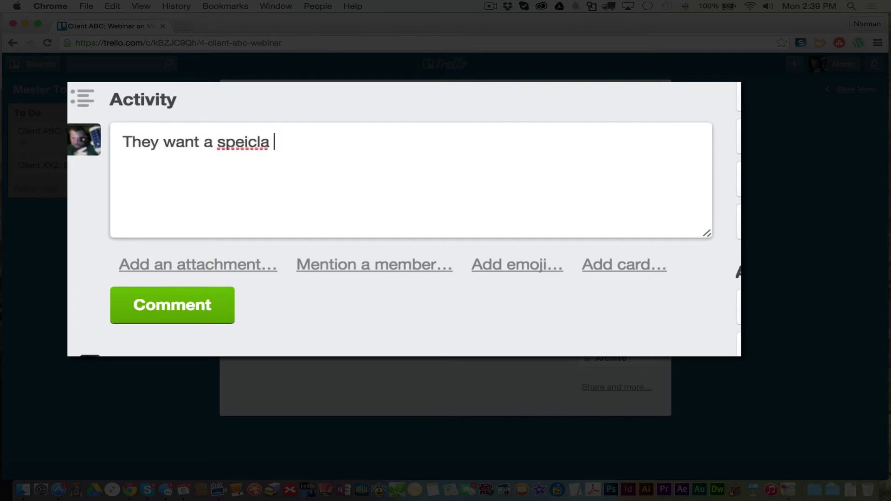
type("focus")
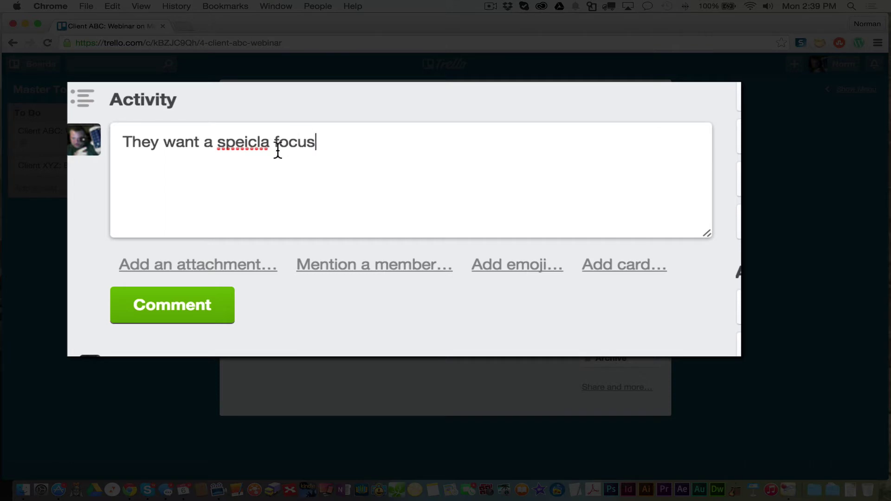
right_click(255, 148)
left_click(310, 115)
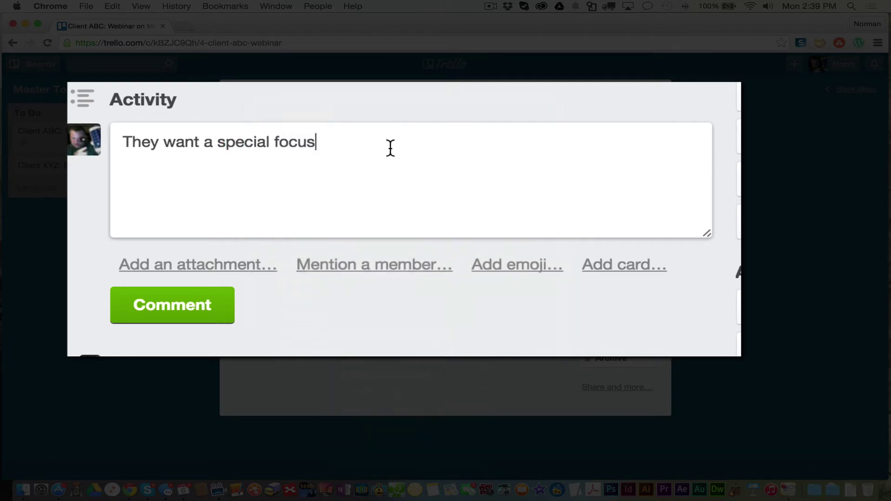
type("on Link")
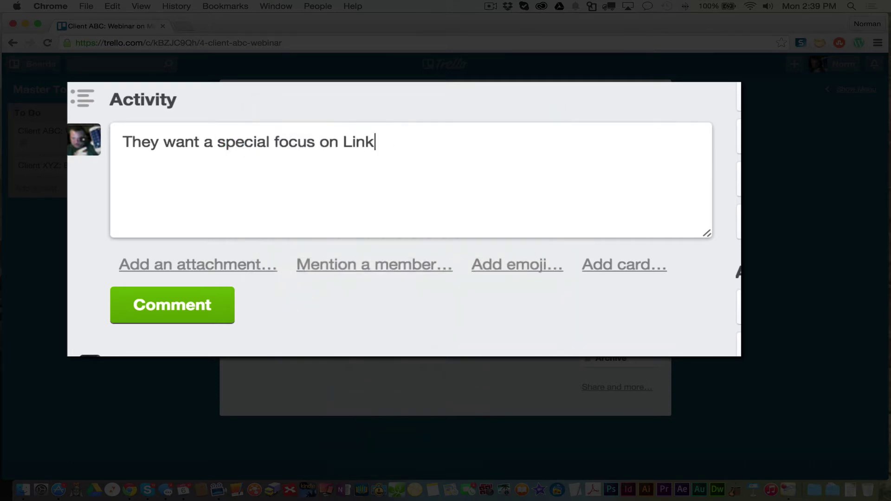
type("edIN.")
left_click(209, 313)
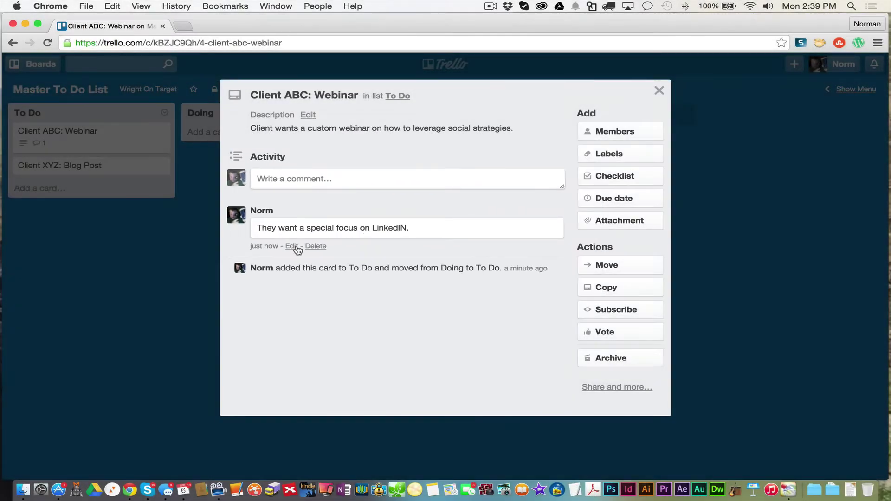
Reopen the posted comment for editing and save it again.
left_click(189, 270)
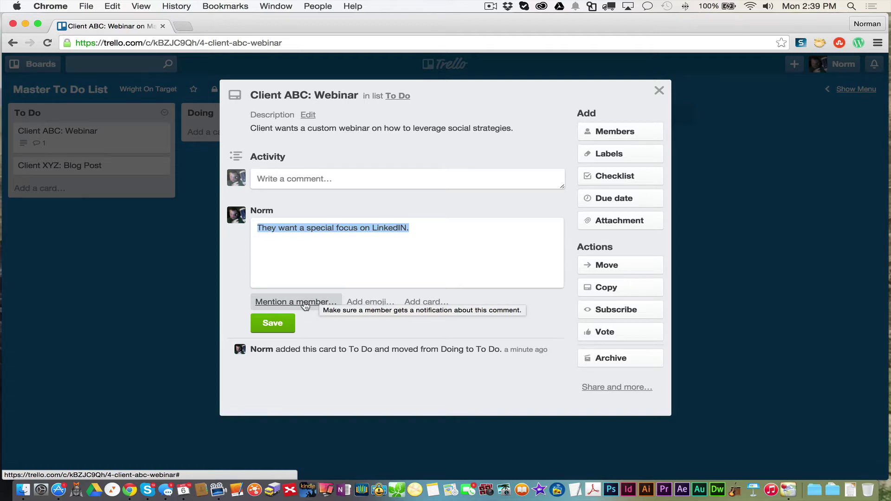
left_click(426, 233)
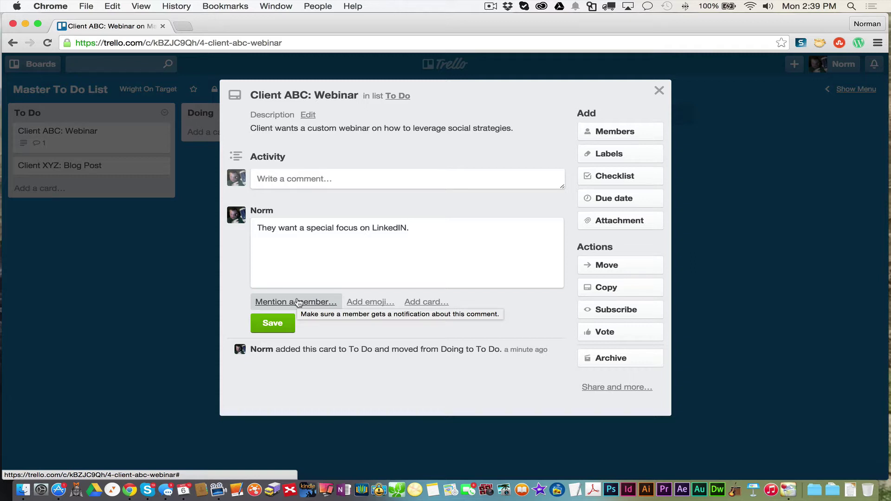
left_click(273, 323)
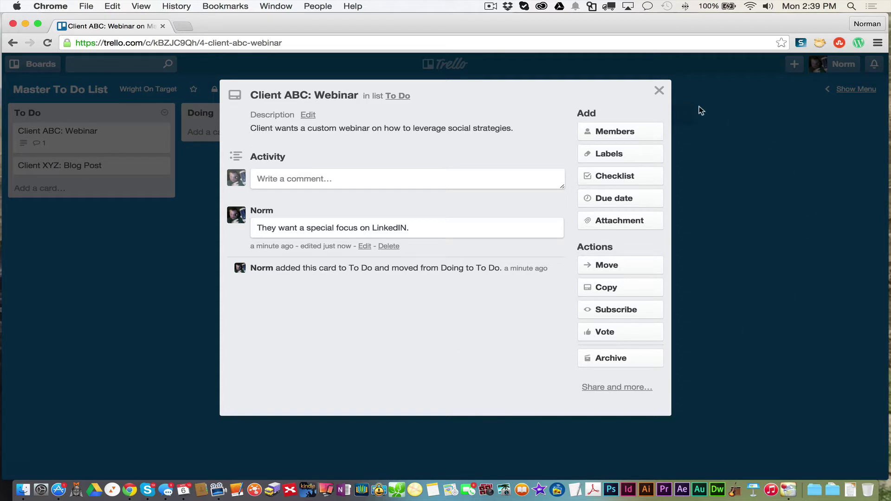
Add yourself as a member of the Client ABC: Webinar card.
left_click(627, 133)
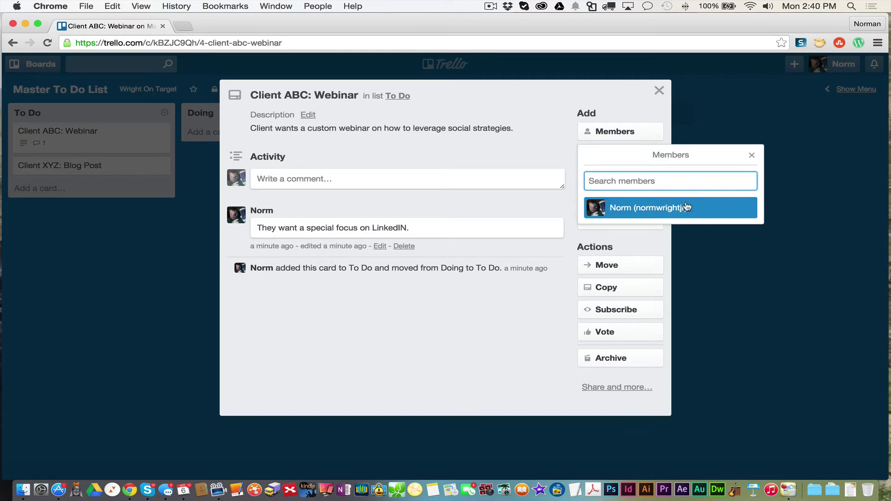
left_click(607, 210)
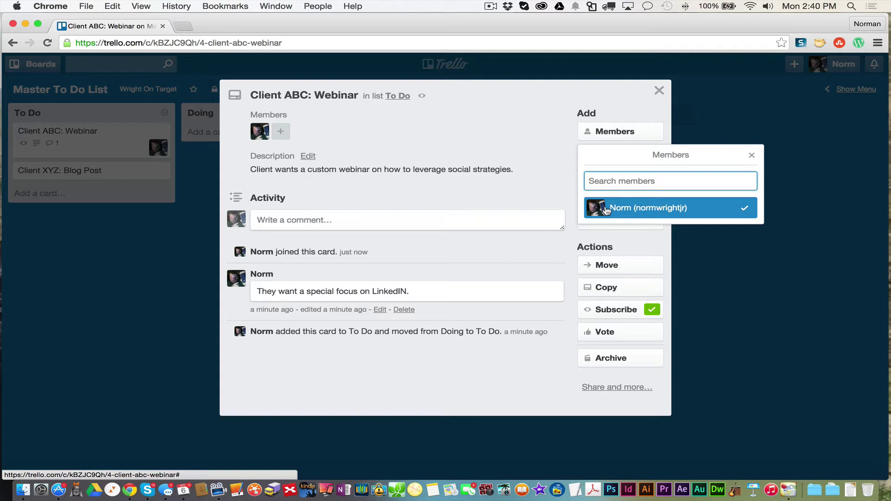
left_click(280, 131)
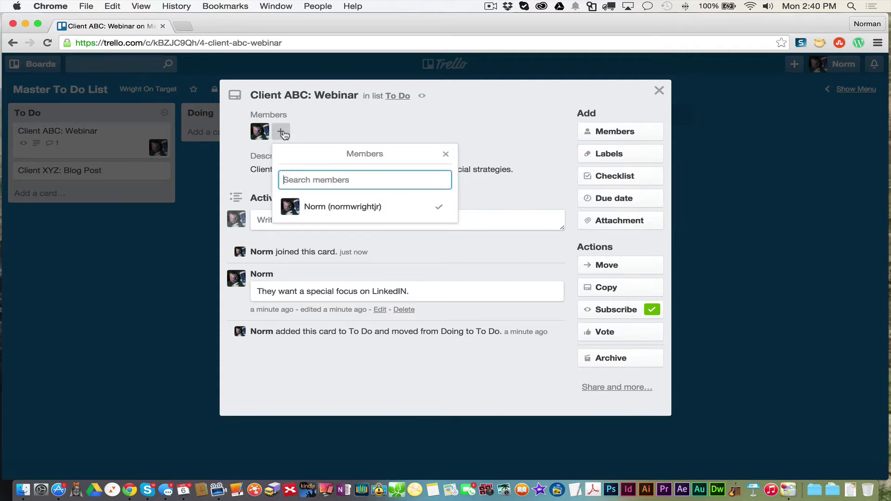
left_click(444, 154)
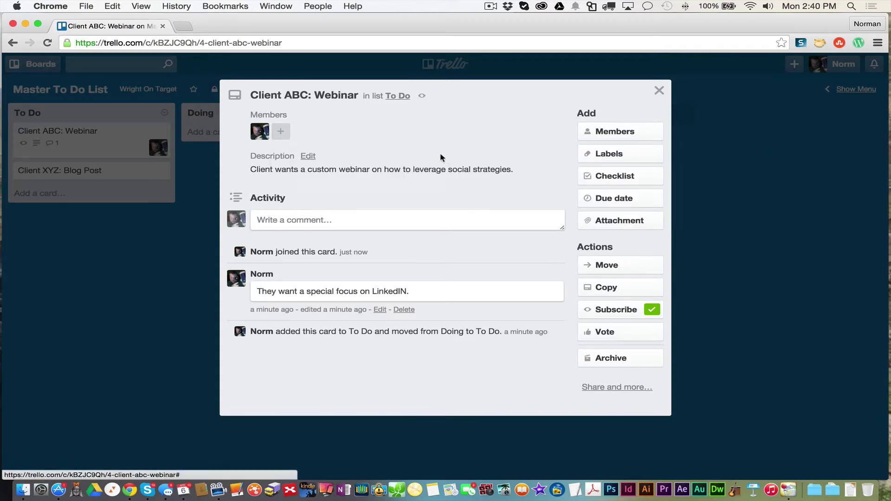
Apply the green In Production label, testing and removing On Hold, Waiting On Client and URGENT.
left_click(614, 158)
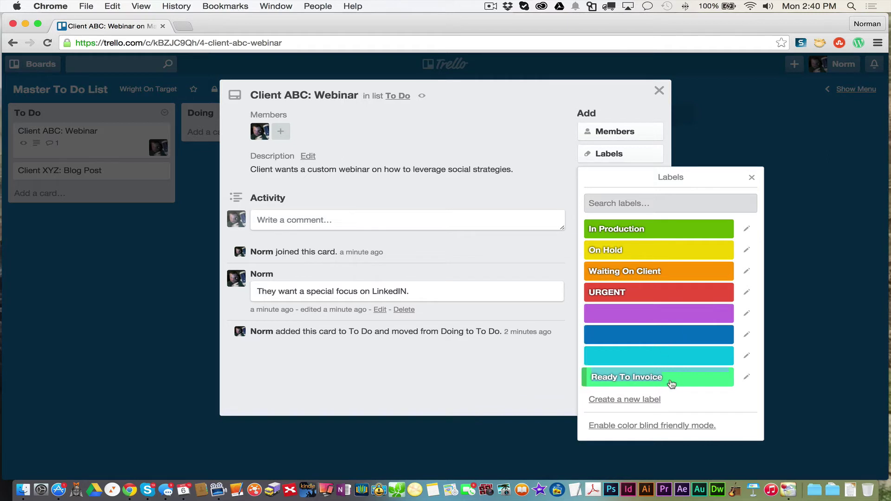
left_click(749, 400)
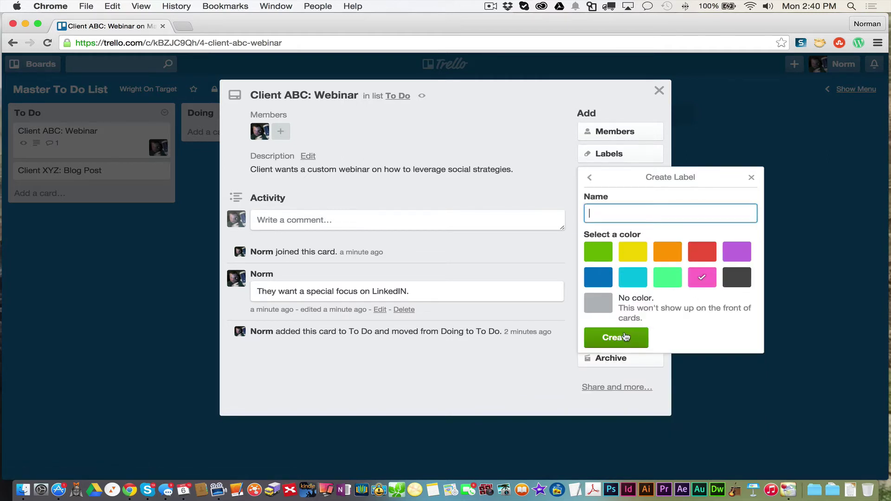
left_click(752, 178)
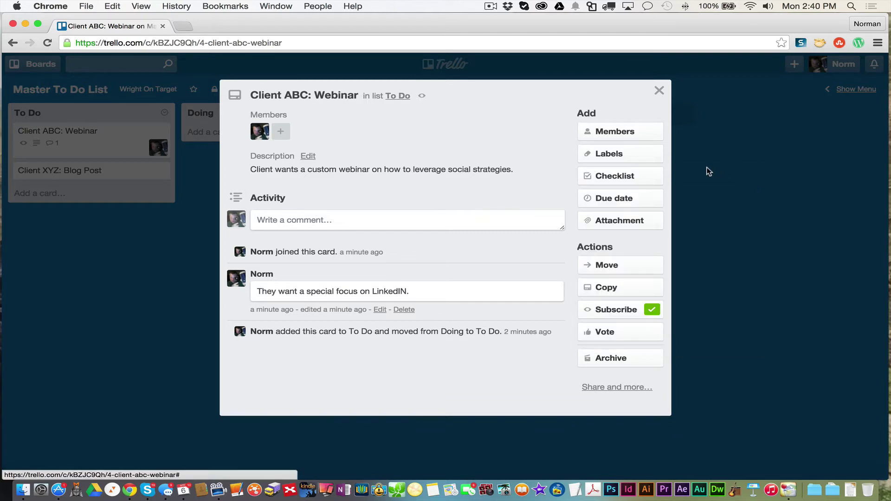
left_click(642, 154)
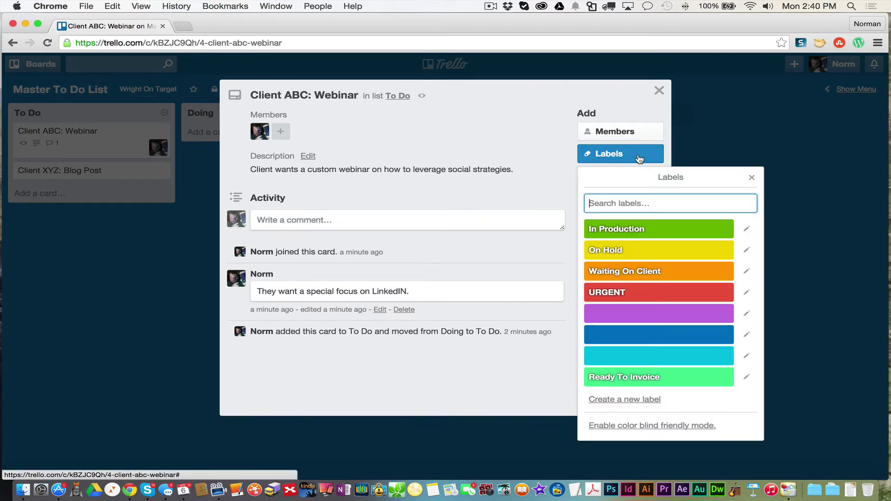
left_click(641, 230)
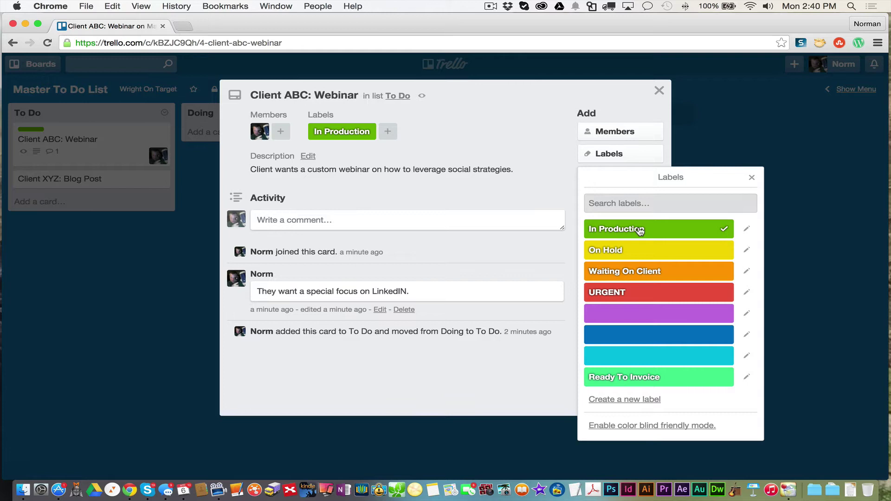
left_click(642, 253)
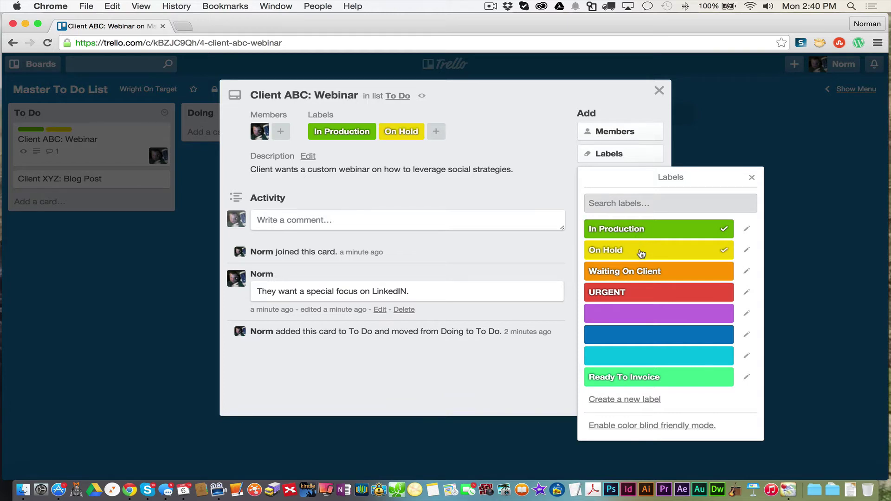
left_click(641, 253)
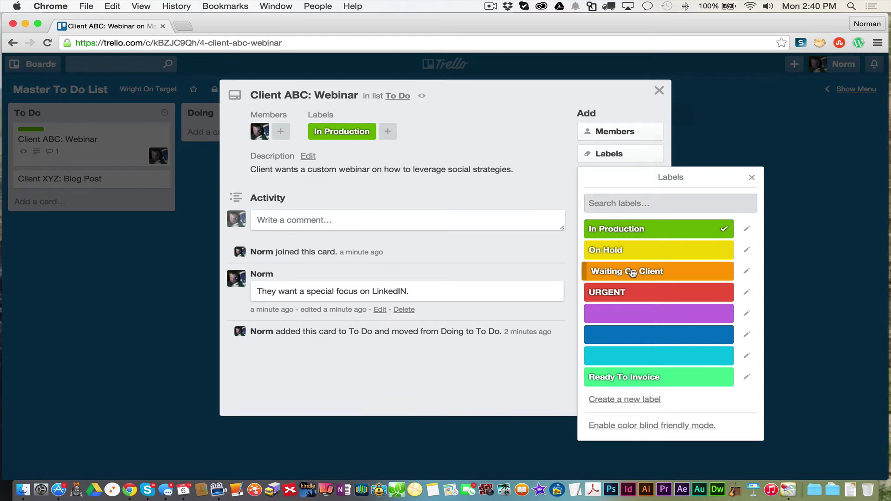
left_click(633, 273)
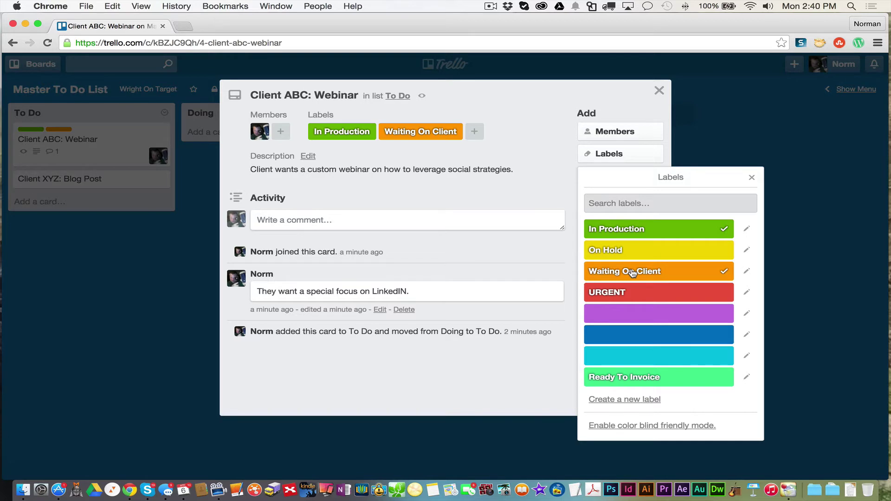
left_click(633, 272)
left_click(629, 293)
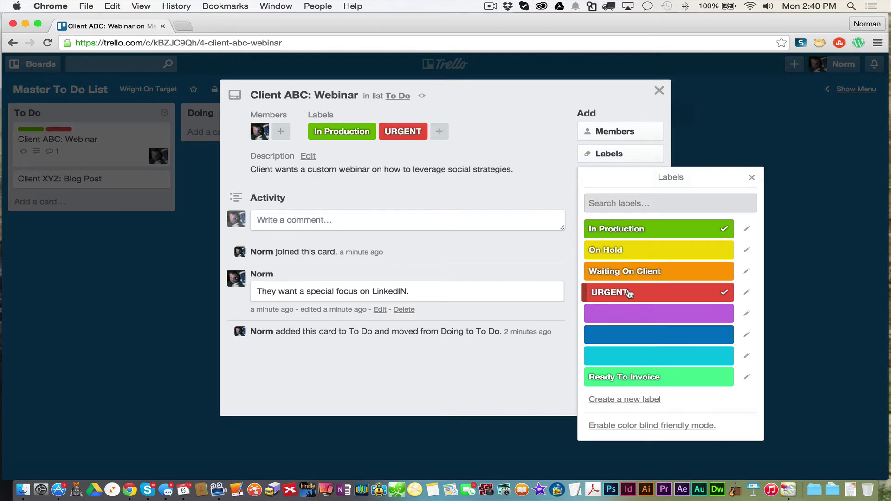
left_click(629, 293)
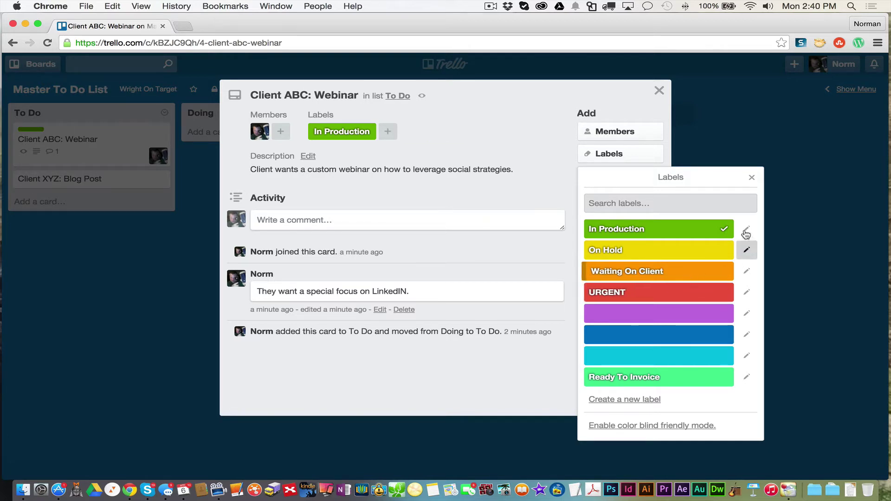
left_click(751, 178)
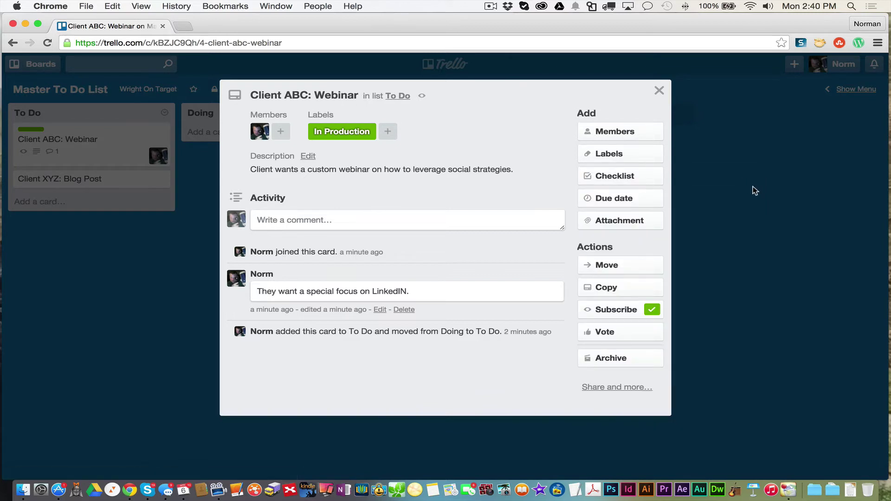
Create a Webinar List checklist with items Step 1, Step 2 and Step 3.
left_click(631, 176)
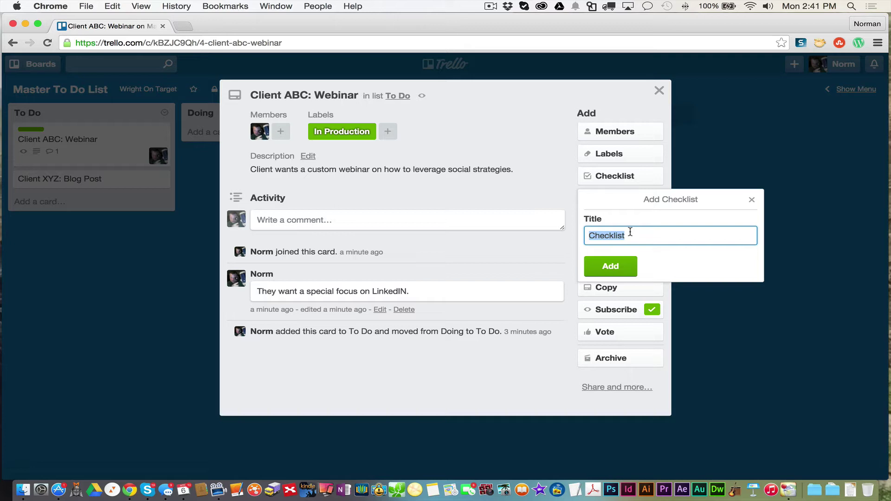
type("Webinar List")
left_click(610, 266)
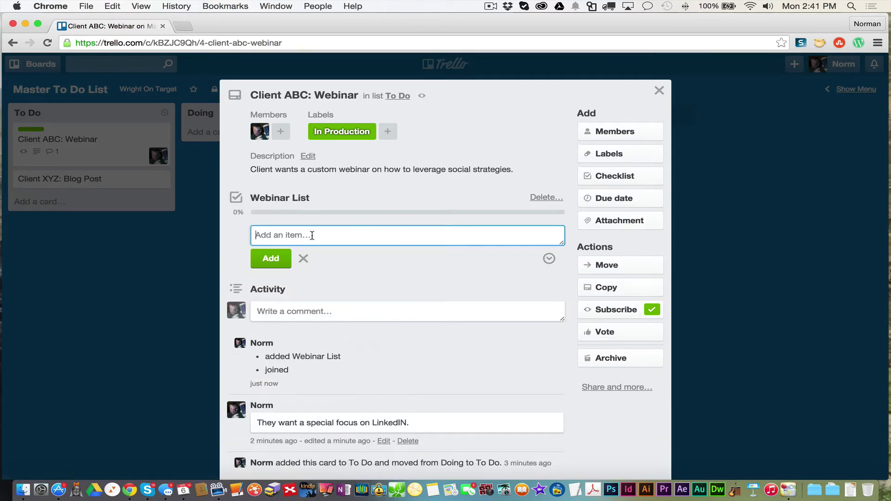
type("Step 1")
key("Return")
type("Step")
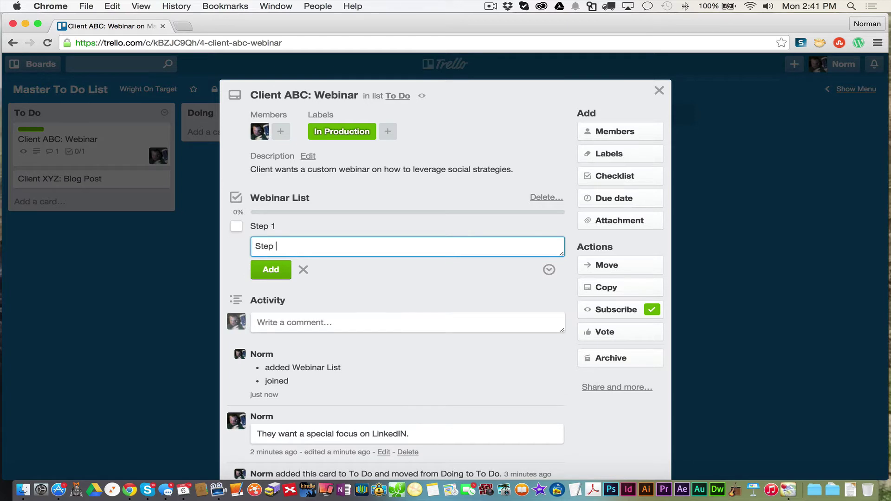
type(" 2")
key("Return")
type("Step")
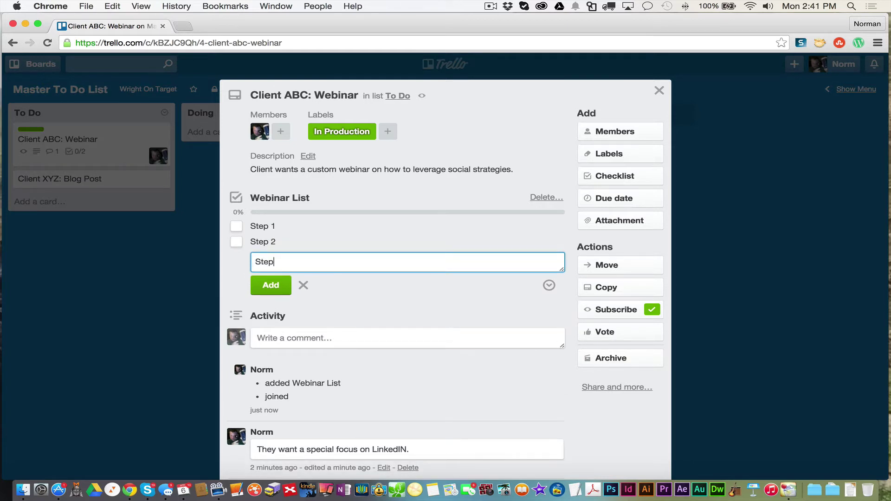
type(" 3")
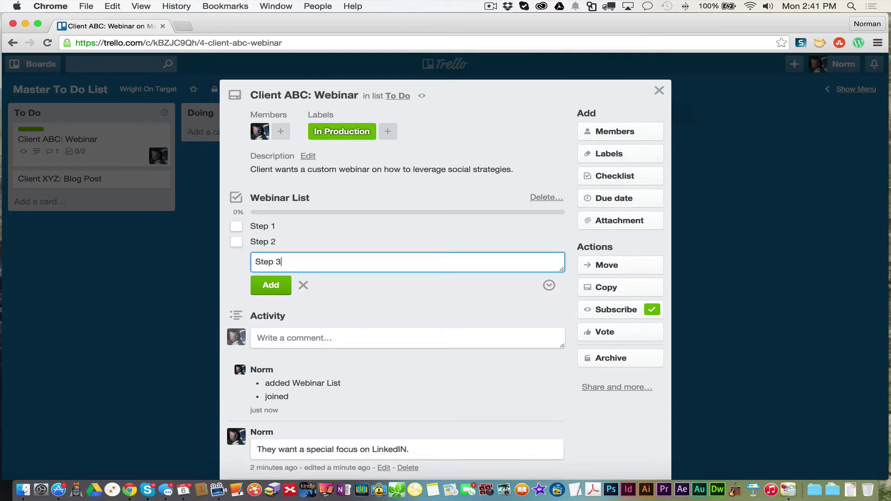
left_click(277, 284)
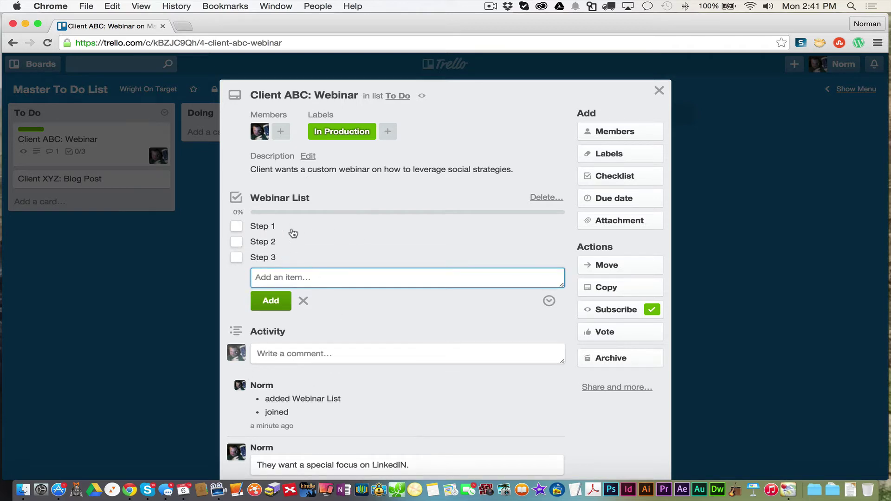
Tick Step 1 and Step 2, then untick both, leaving the checklist at 0%.
left_click(304, 300)
left_click(236, 227)
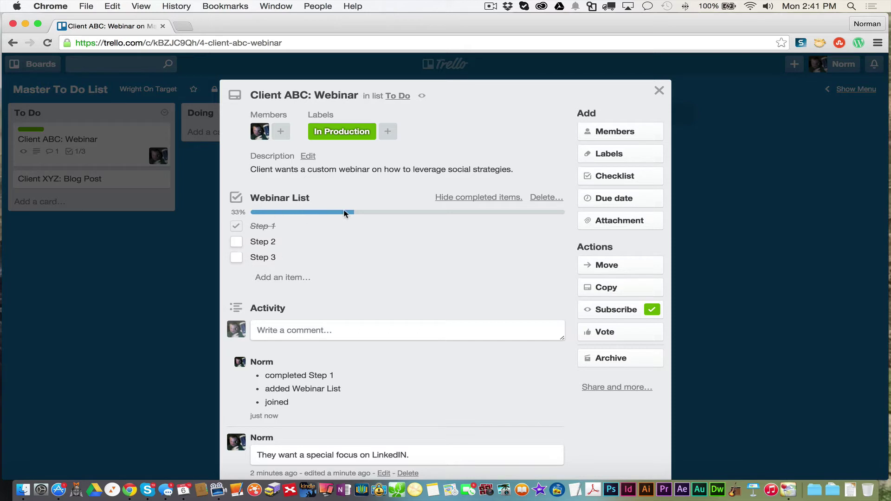
left_click(237, 242)
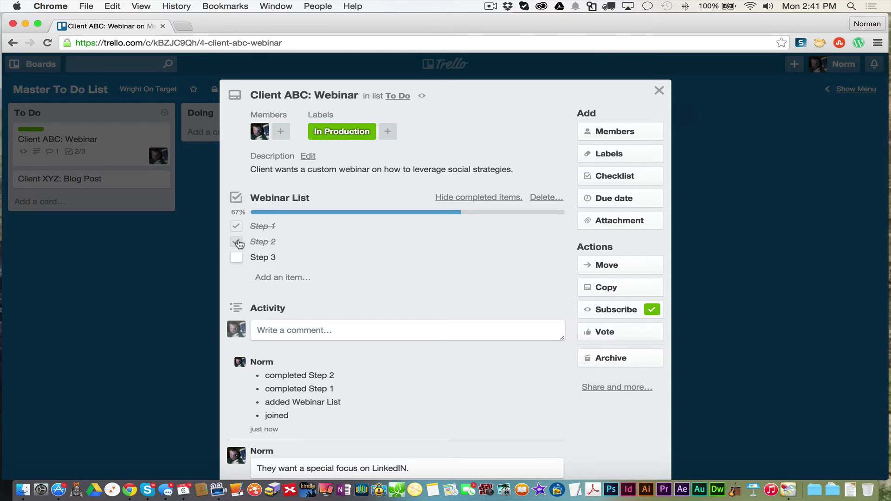
left_click(237, 242)
left_click(236, 226)
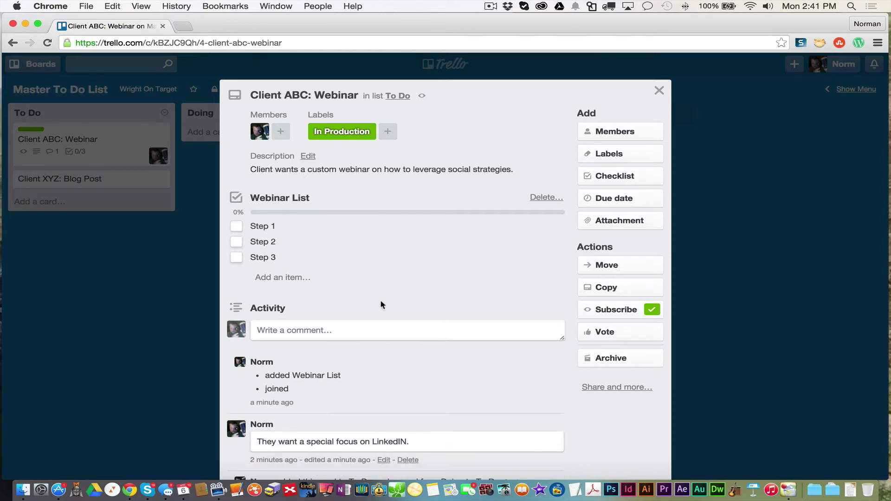
Set the card's due date to April 9 at 12:00 PM and close the card.
left_click(636, 204)
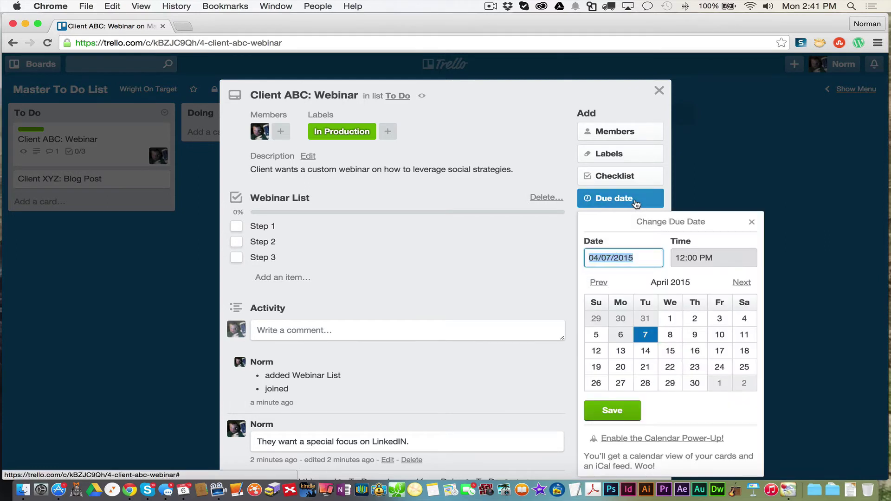
left_click(694, 336)
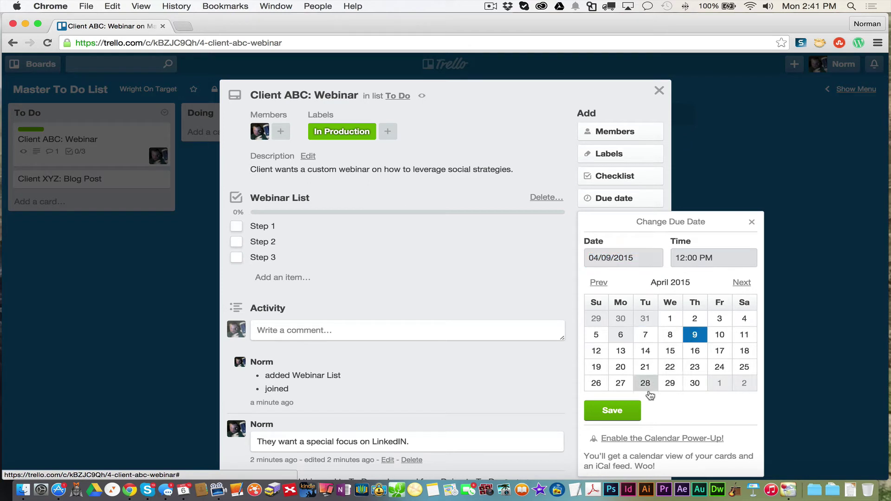
left_click(627, 414)
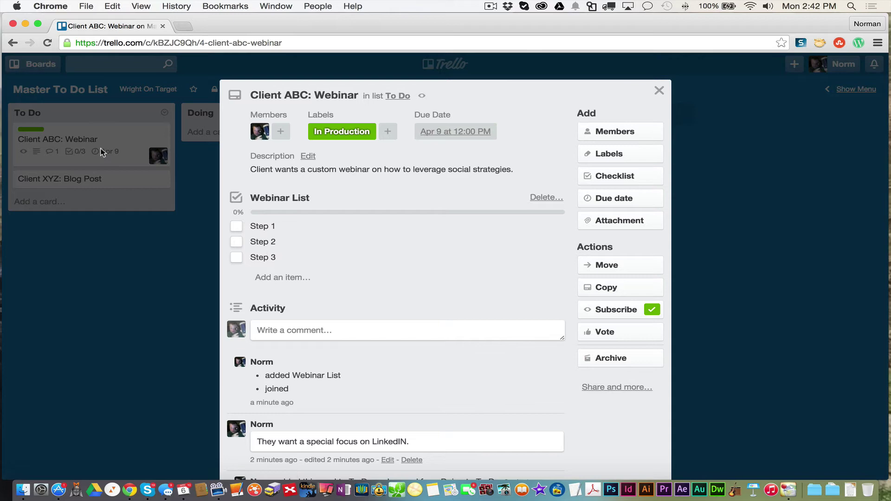
left_click(659, 90)
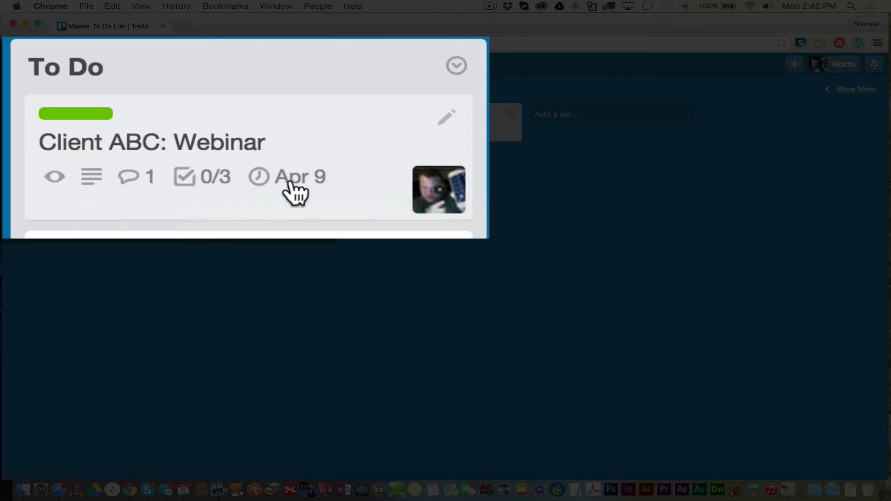
mouse_move(295, 191)
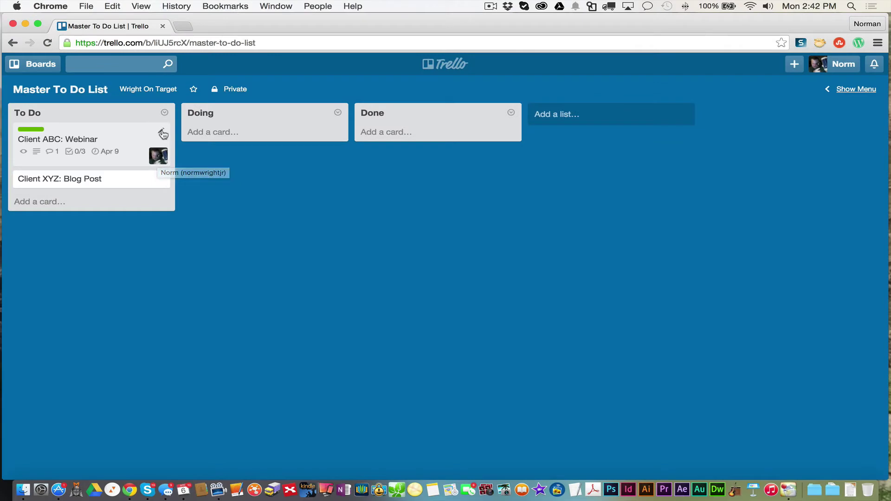
Reopen Client ABC: Webinar and change its due date to April 7, April 6, then back to April 9.
left_click(129, 136)
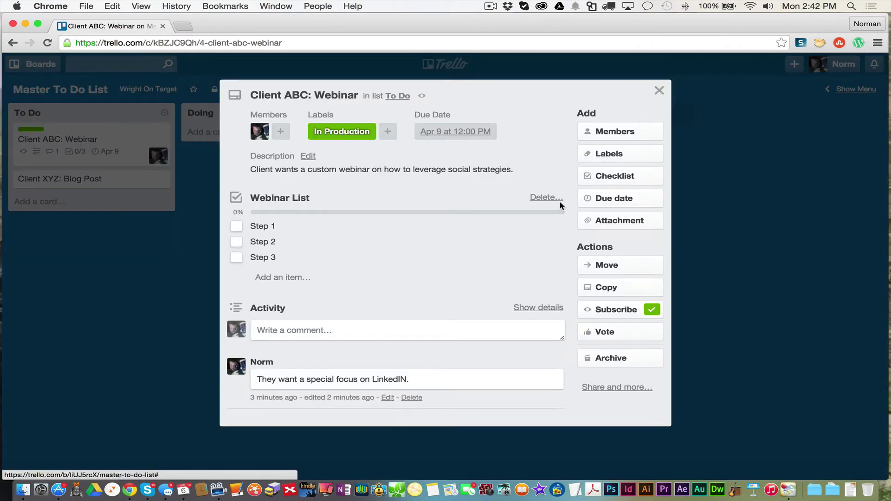
left_click(621, 204)
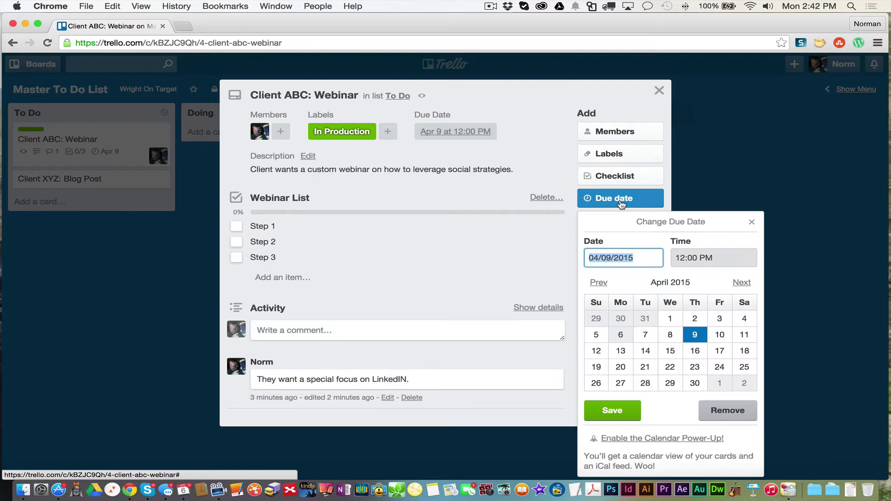
left_click(649, 335)
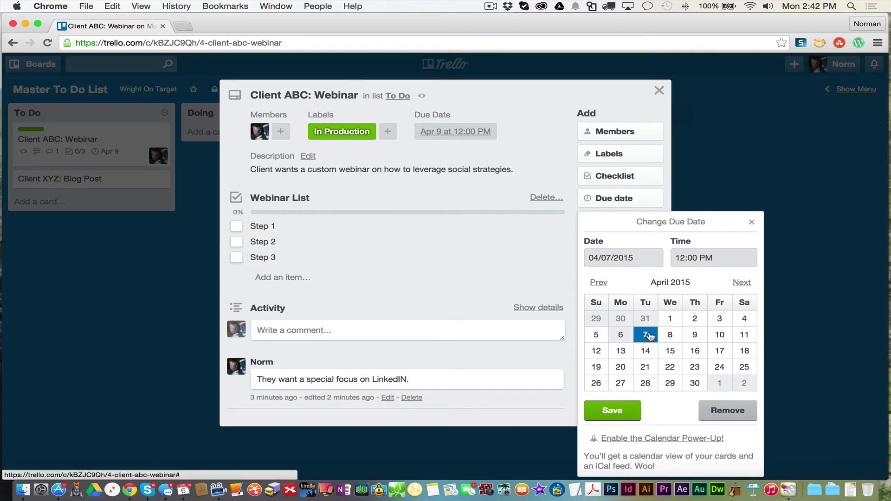
left_click(619, 407)
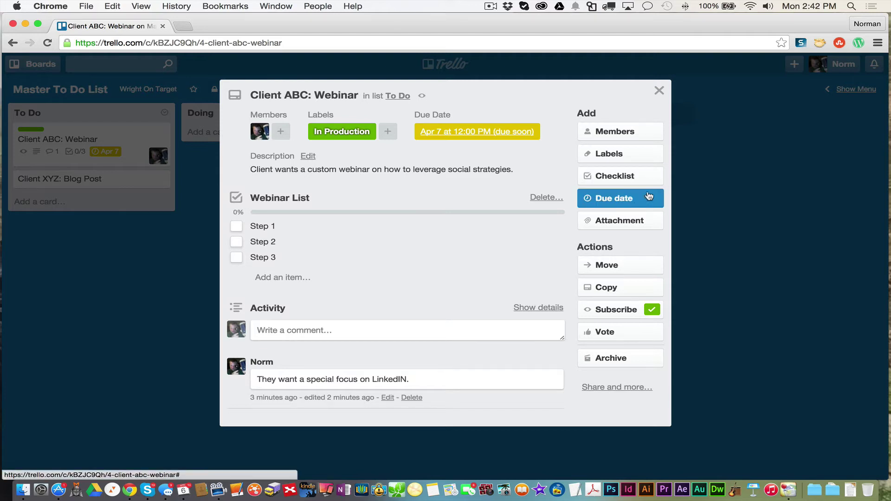
left_click(635, 199)
left_click(621, 335)
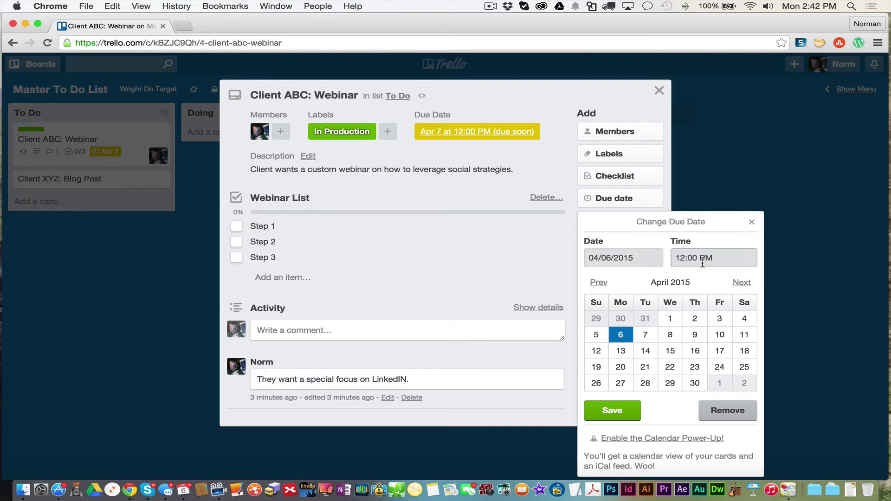
left_click(612, 411)
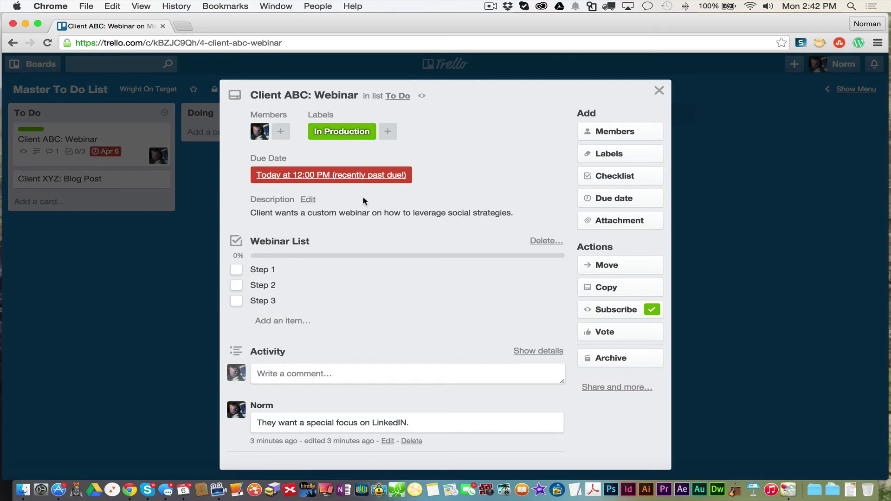
left_click(657, 205)
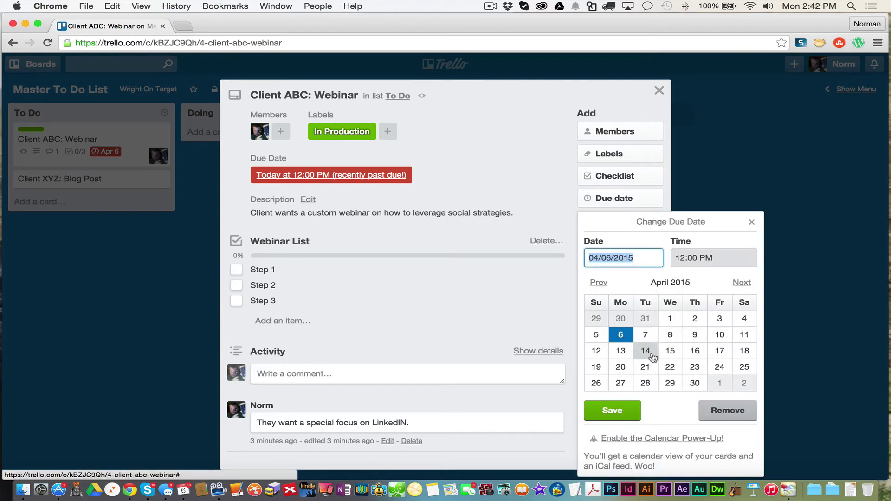
left_click(695, 334)
left_click(620, 412)
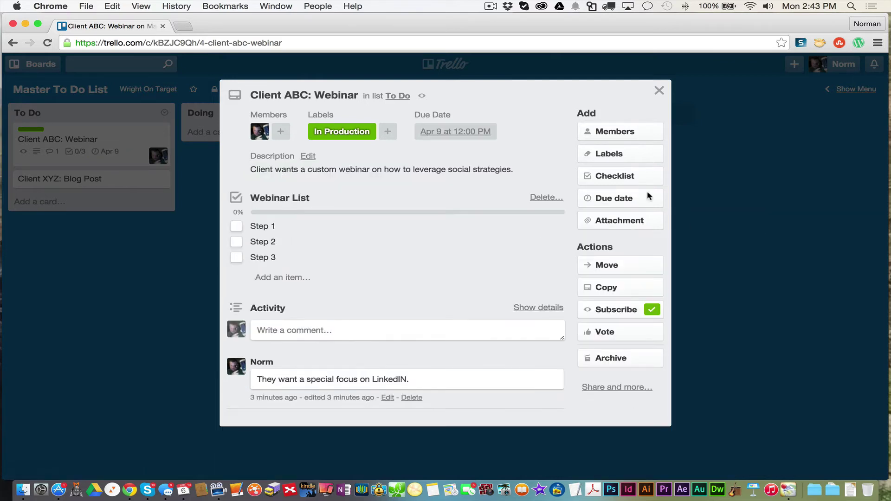
left_click(630, 222)
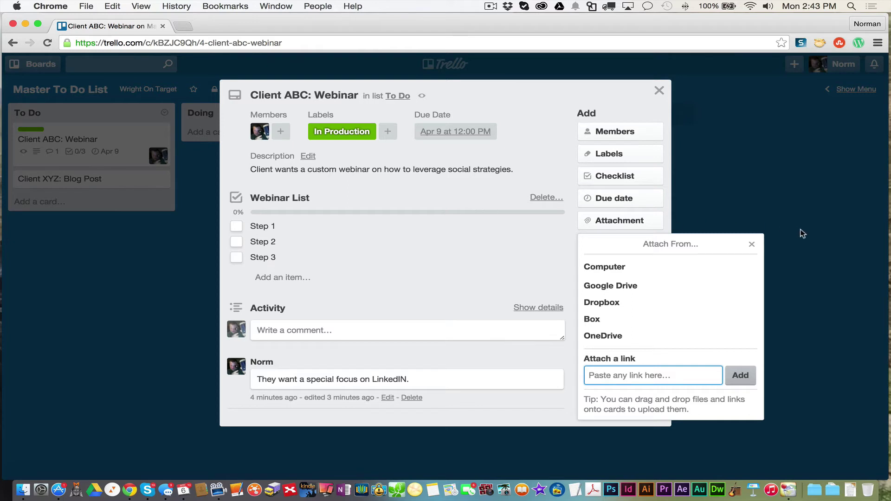
left_click(752, 244)
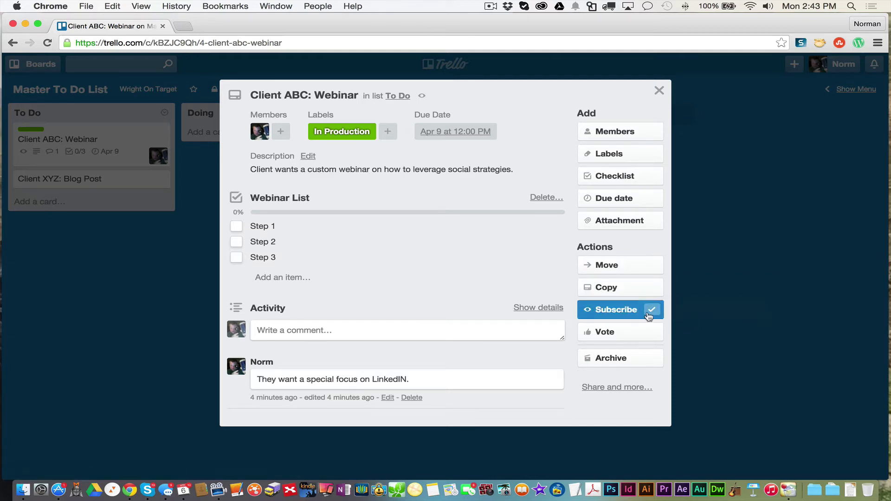
Archive Client ABC: Webinar, send it back to the board, and view then close its sharing options.
left_click(624, 359)
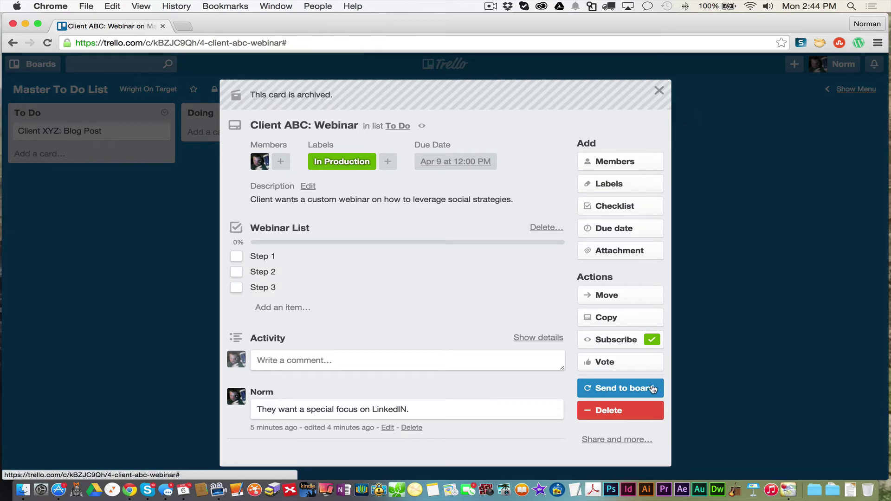
left_click(633, 392)
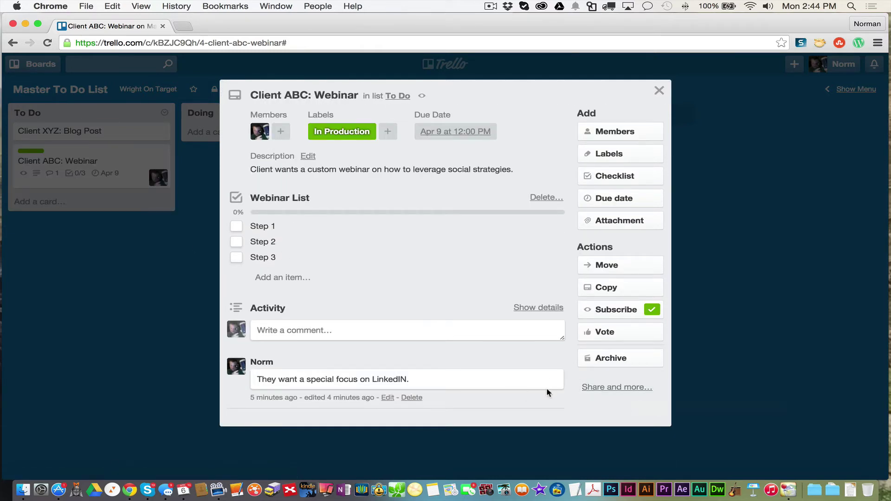
left_click(626, 390)
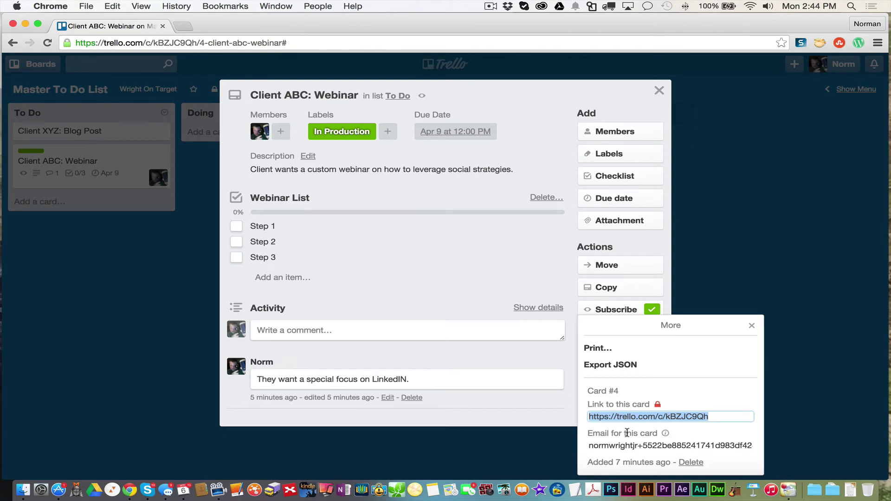
left_click(751, 325)
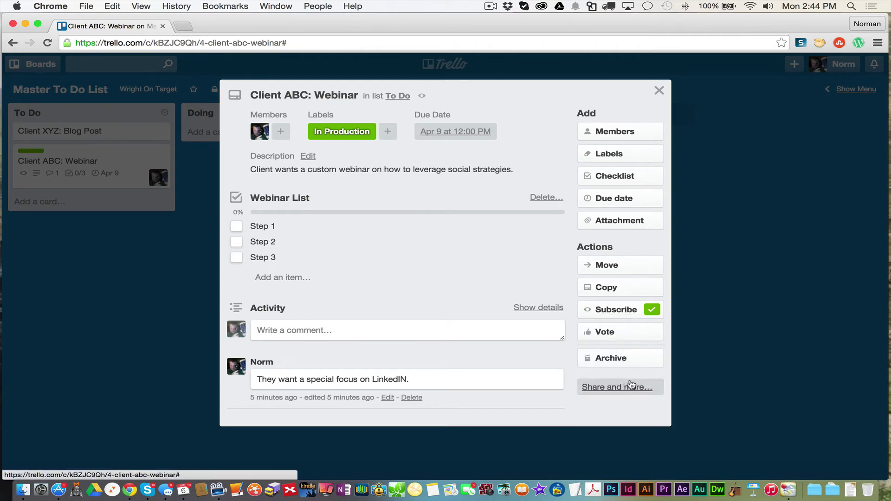
Move Client ABC: Webinar into Doing and tick all three of its checklist steps.
left_click(659, 90)
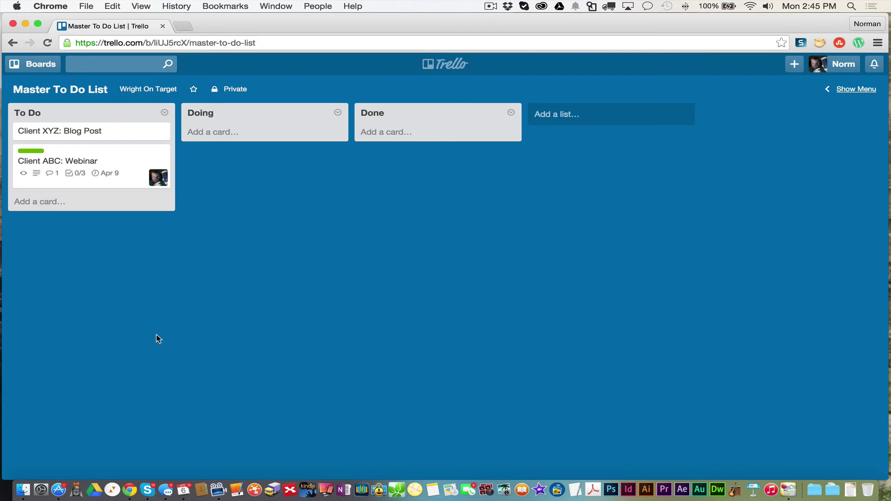
left_click_drag(120, 163, 277, 108)
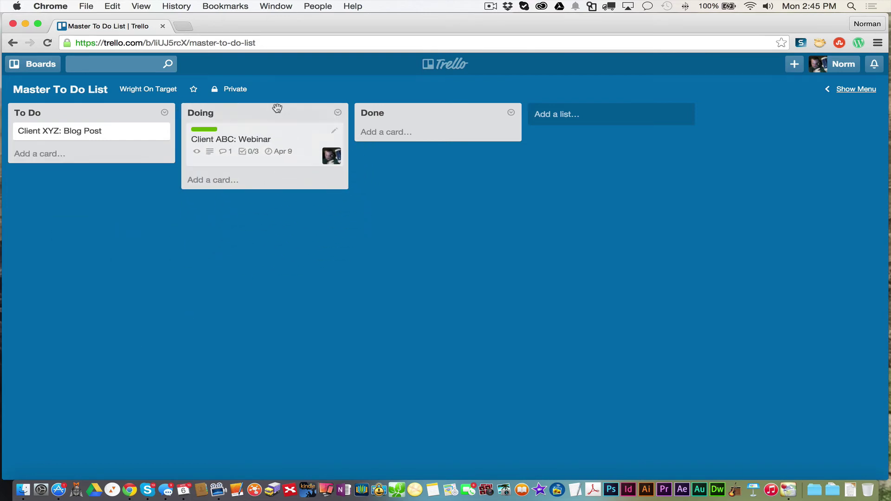
left_click(274, 141)
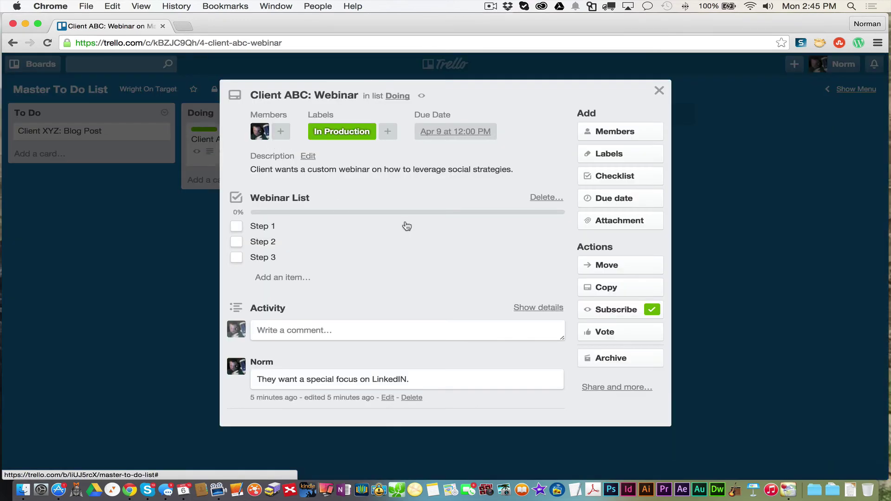
left_click(236, 226)
left_click(236, 242)
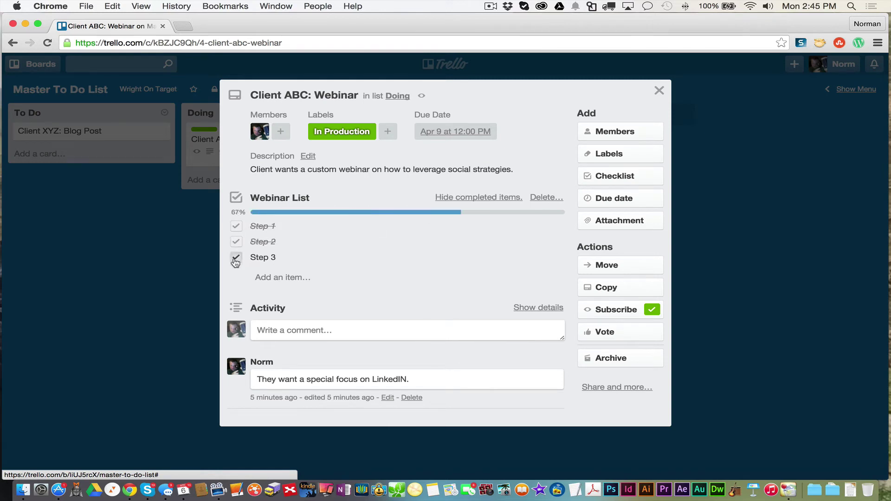
left_click(236, 257)
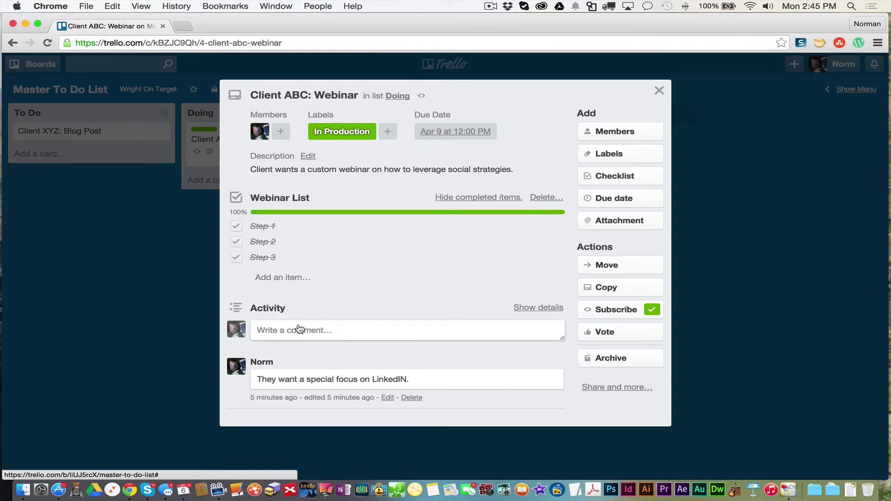
Post the comment 'Done... They loved it.' on the Webinar card.
left_click(300, 330)
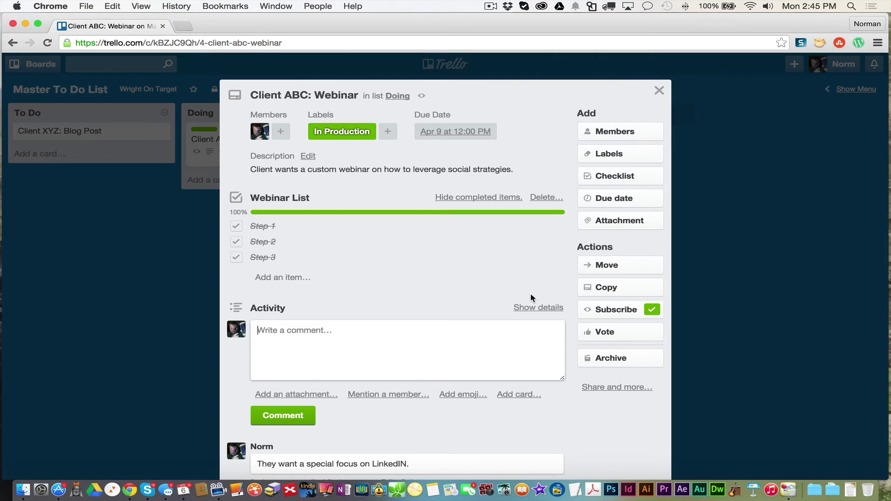
type("Done... They loved it.")
left_click(282, 415)
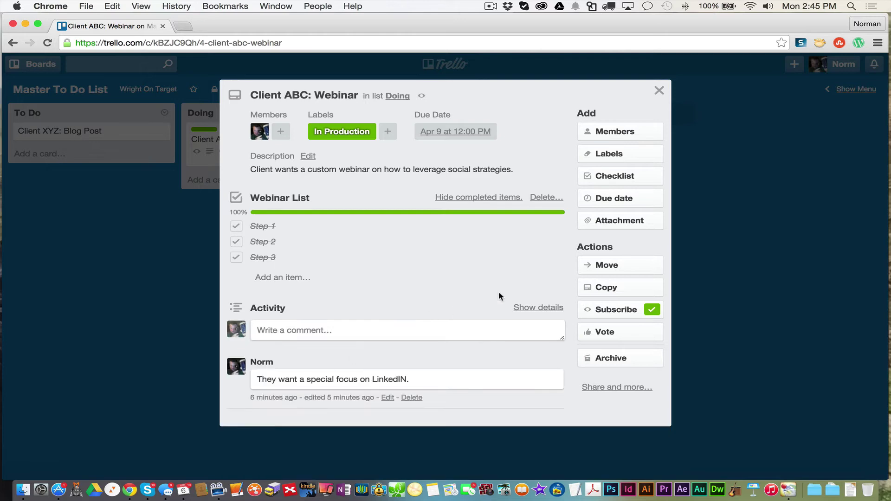
left_click(659, 90)
Drag the Webinar card to Done and Client XYZ: Blog Post from To Do into Doing.
left_click_drag(291, 144, 427, 173)
left_click_drag(101, 139, 269, 140)
left_click(267, 131)
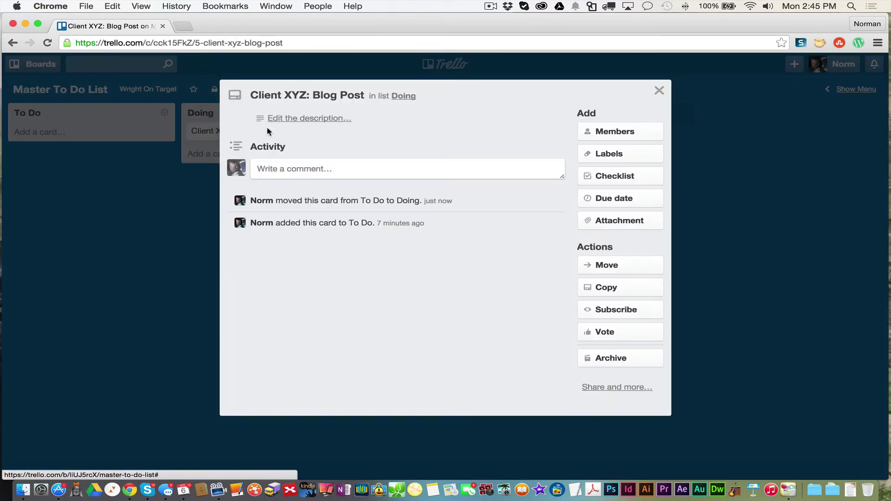
left_click(659, 90)
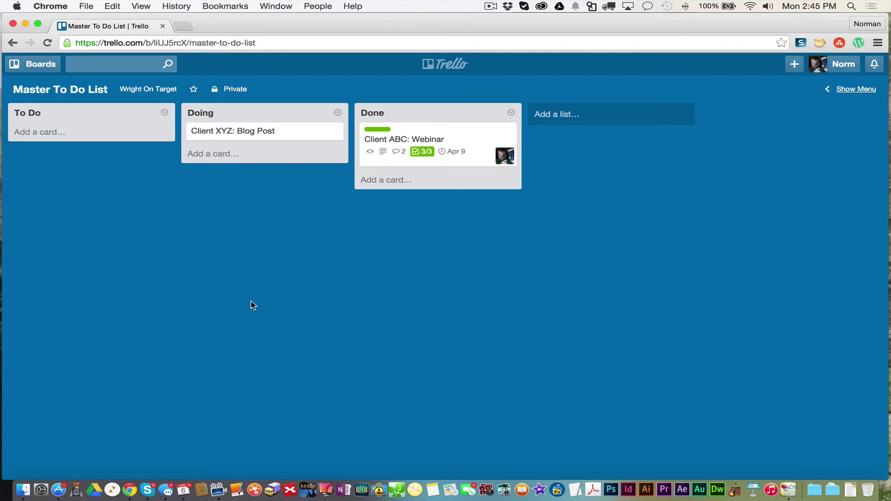
Add a list named 'Ready To Invoice' after the Done list.
left_click(559, 115)
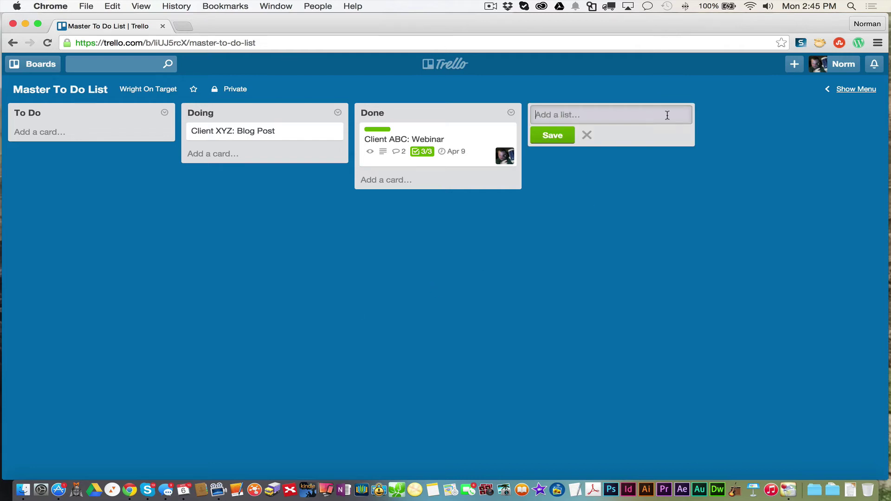
type("Ready To Invoice")
left_click(559, 136)
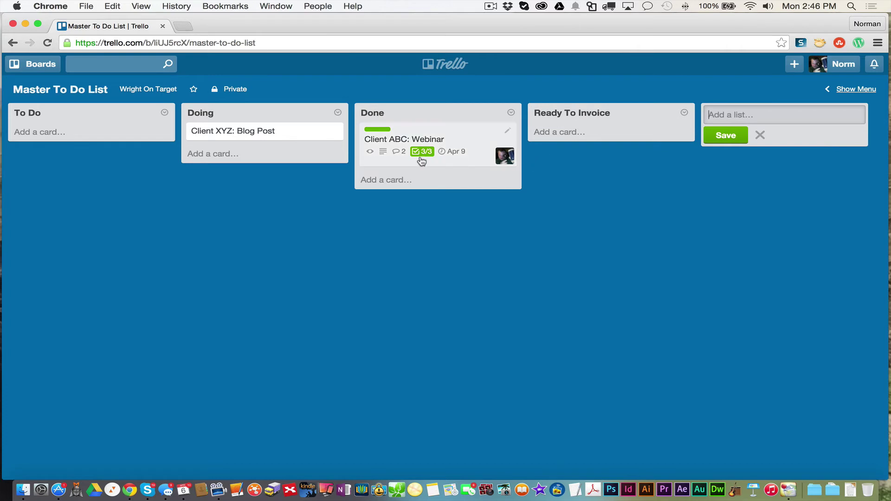
Swap the Client ABC: Webinar card's In Production label for Ready To Invoice.
left_click(760, 135)
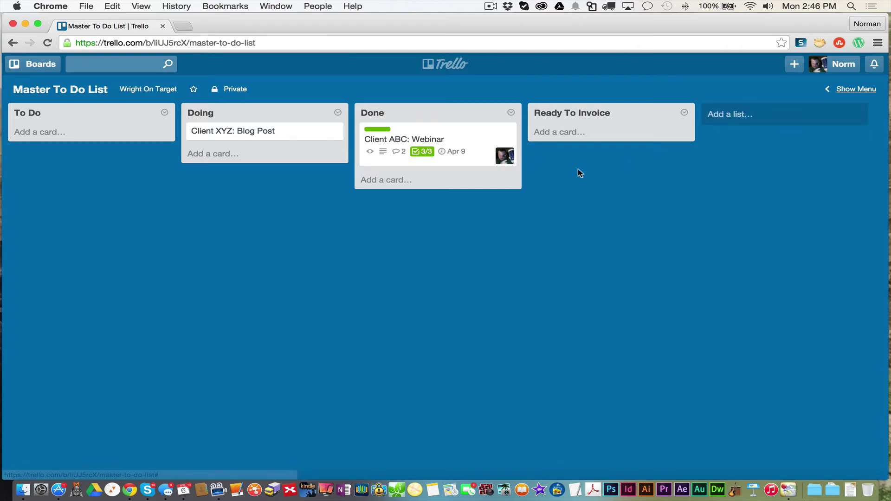
left_click(444, 136)
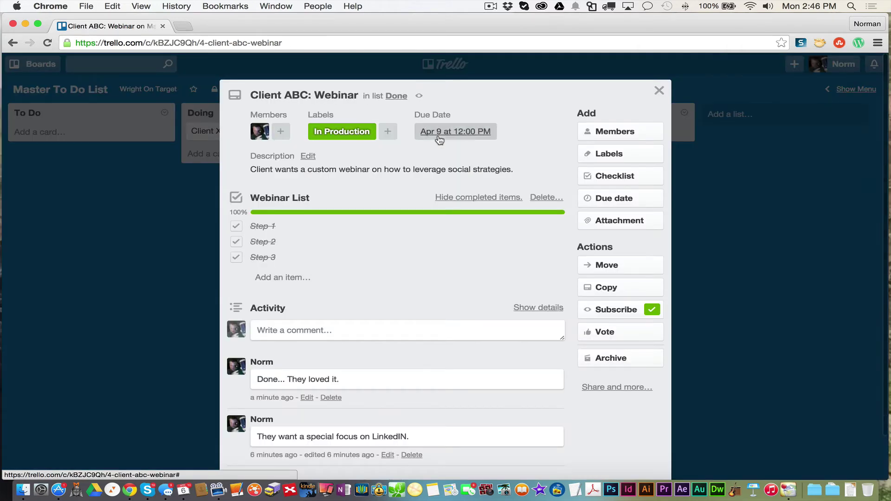
left_click(609, 154)
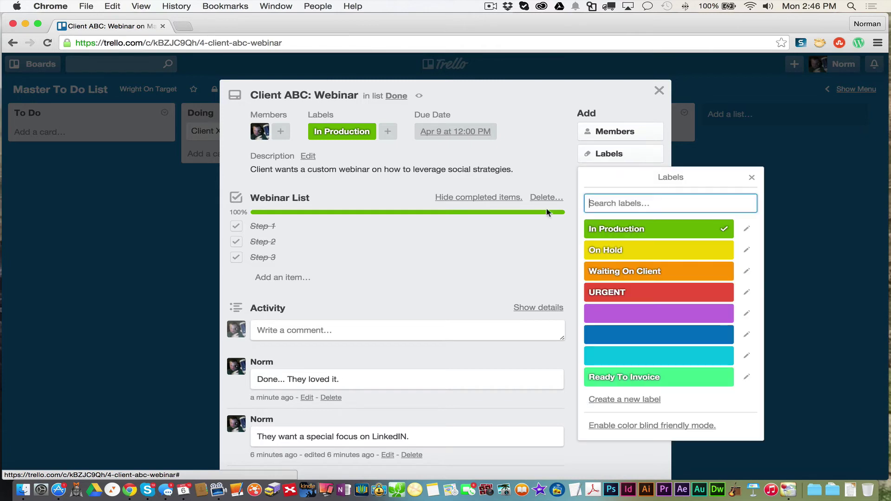
left_click(659, 378)
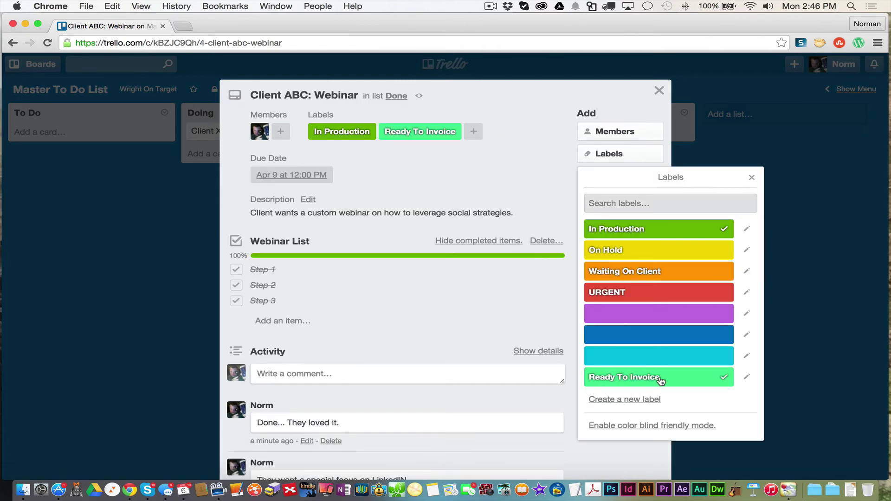
left_click(706, 230)
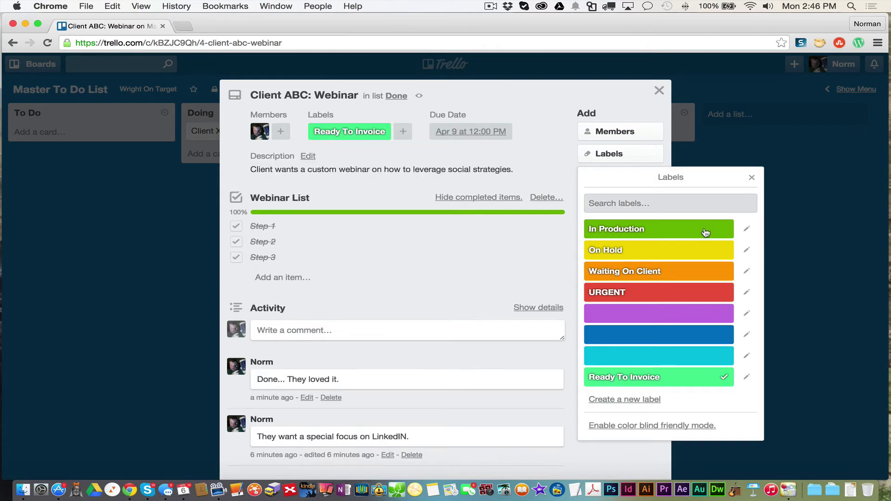
left_click(752, 177)
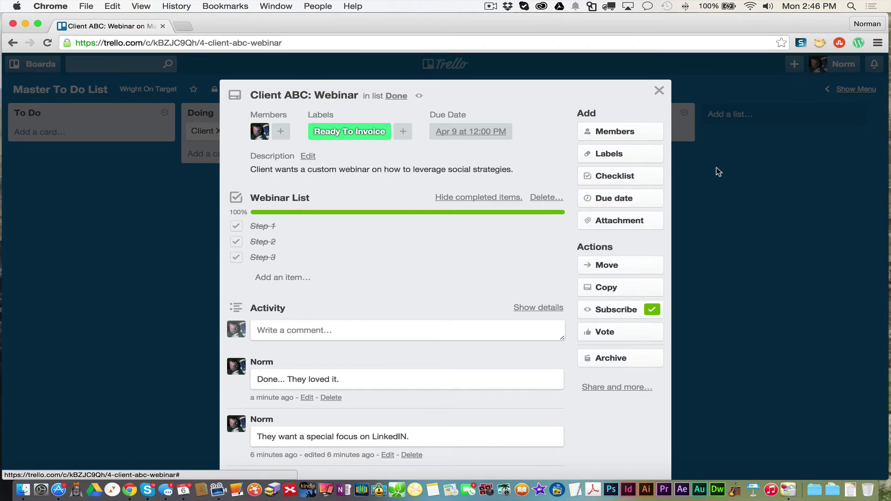
left_click(659, 91)
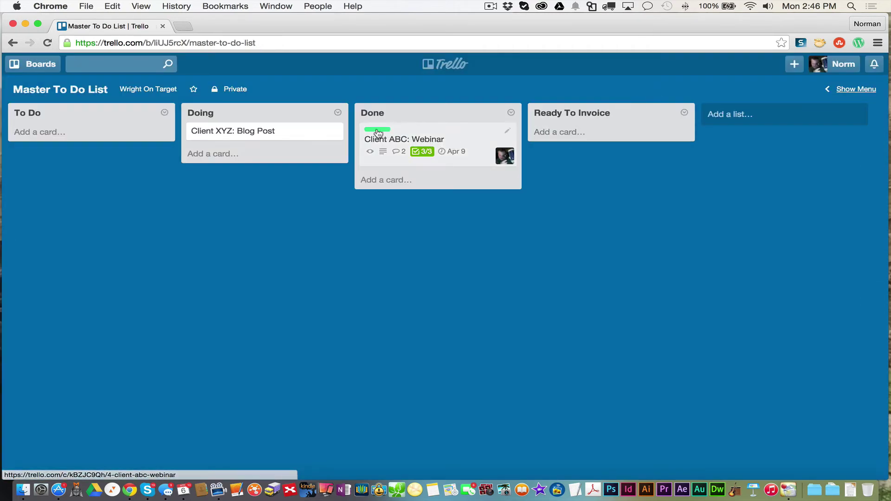
Move the Webinar card into Ready To Invoice and comment 'Please invoice $xxxxxxx'.
left_click_drag(389, 135, 575, 145)
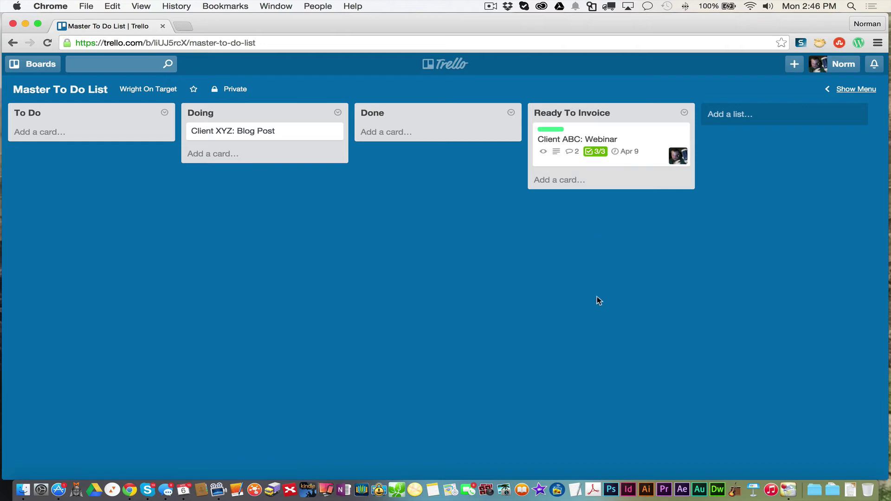
left_click(647, 143)
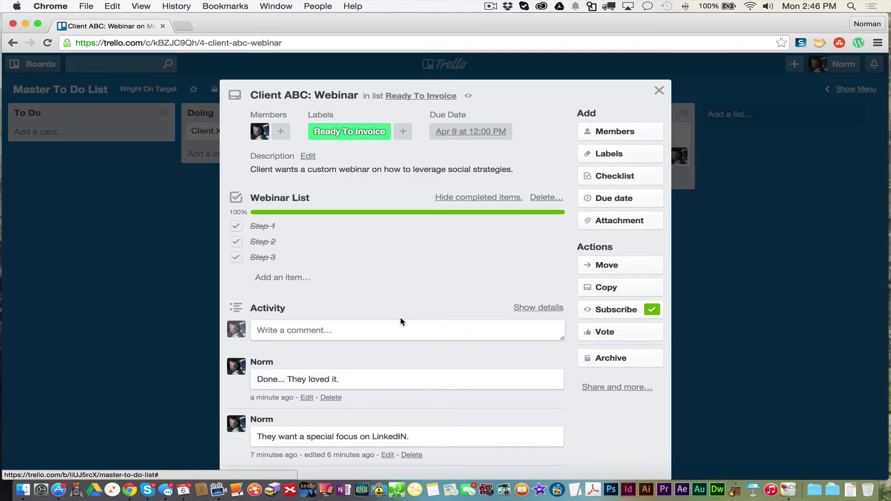
left_click(416, 321)
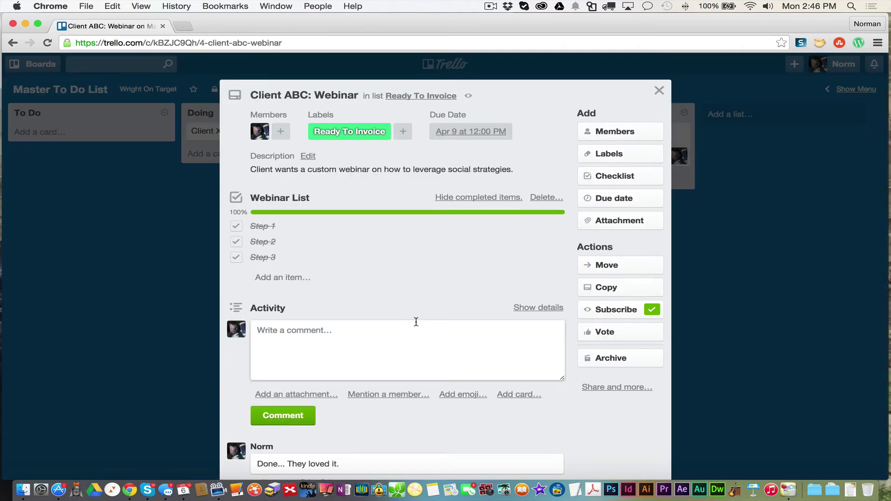
type("Please invoice $xxxxxxx")
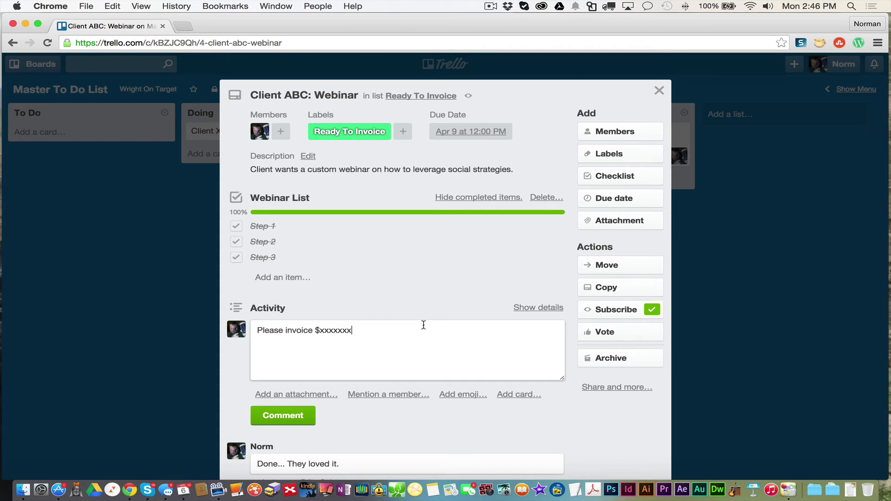
left_click(293, 417)
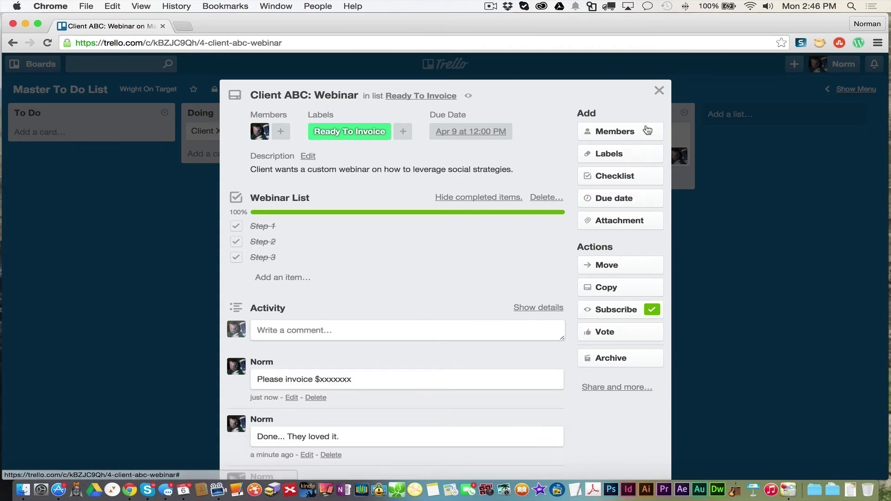
left_click(658, 91)
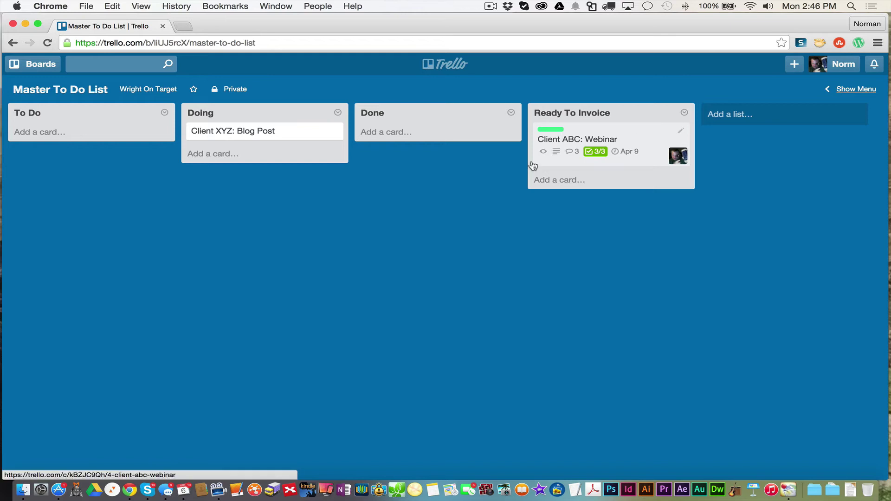
Add a second comment on the card: 'Ok... In's sent.'.
left_click(601, 137)
left_click(386, 327)
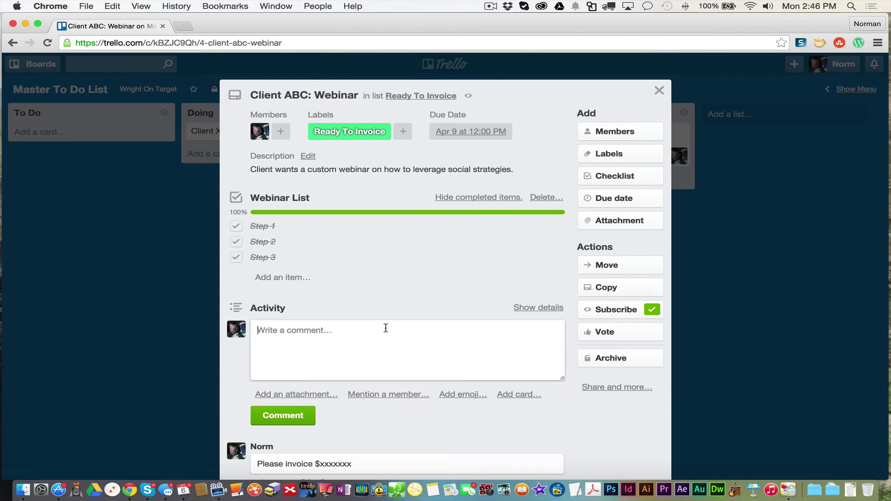
type("Ok... In")
type("'s sent.")
left_click(310, 416)
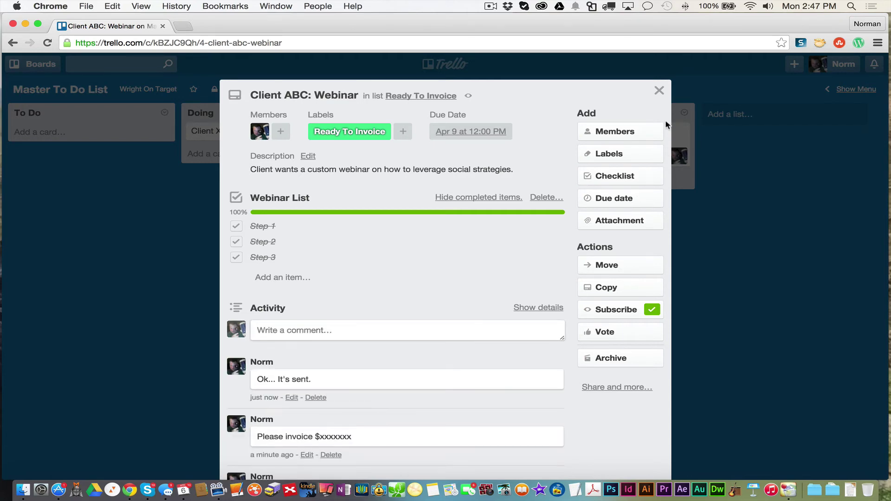
left_click(660, 91)
Try the Webinar card's pencil quick-edit menu twice and dismiss it.
left_click(682, 132)
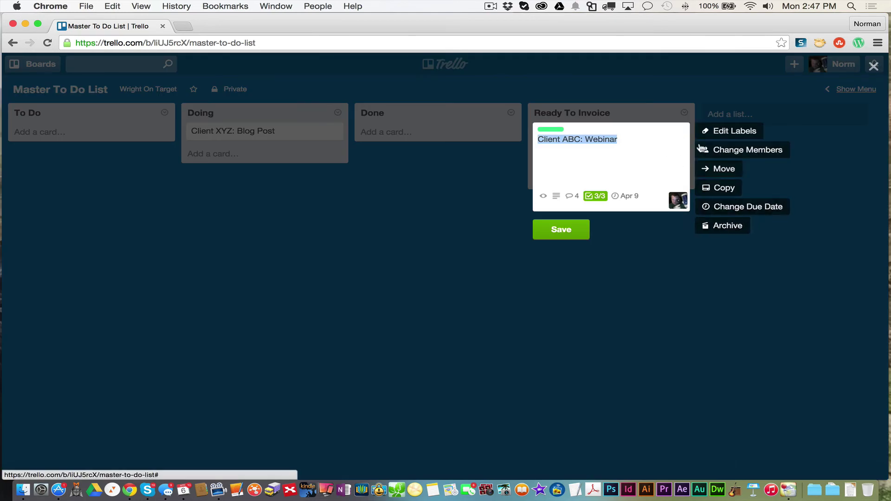
left_click(667, 139)
left_click(647, 220)
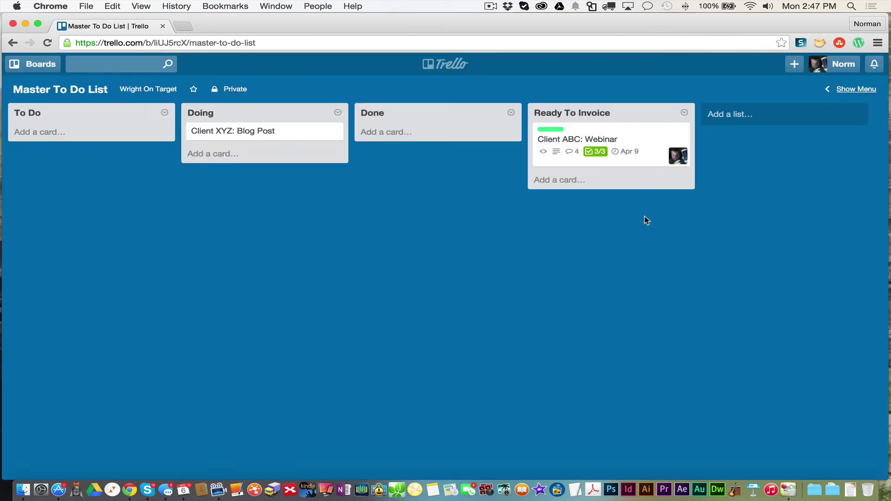
left_click(681, 133)
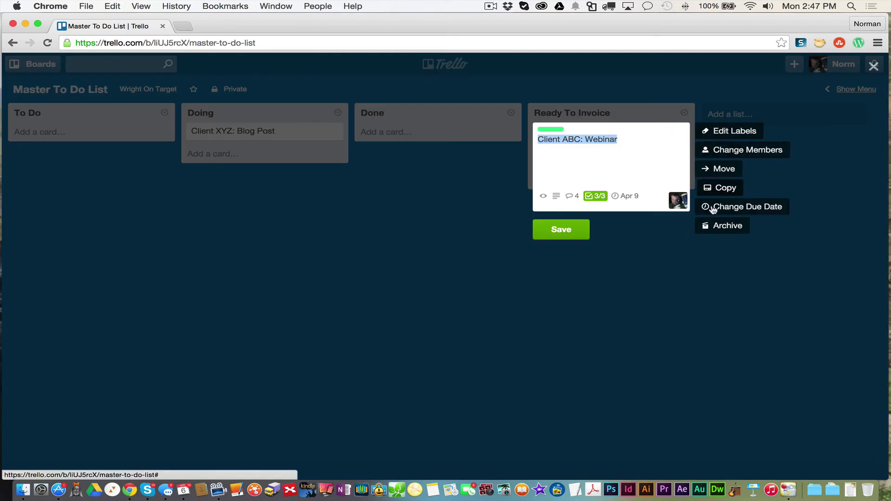
left_click(658, 285)
Archive Client ABC: Webinar from its card details.
left_click(610, 141)
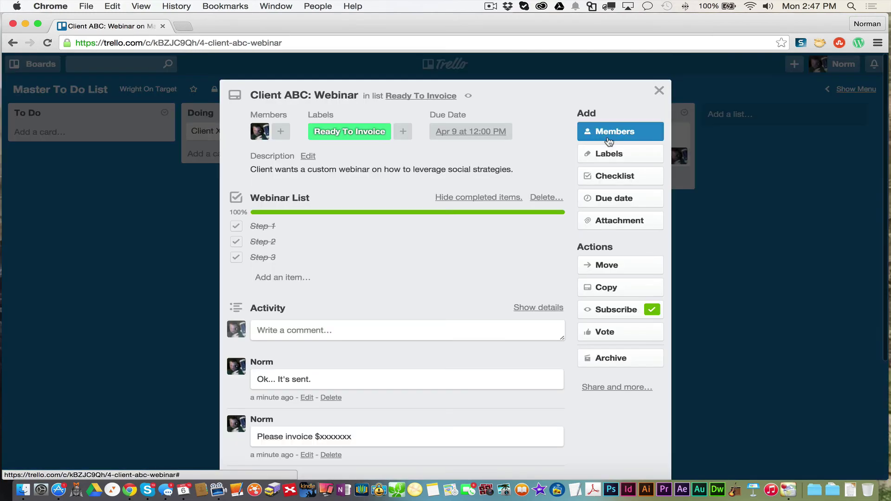
left_click(636, 360)
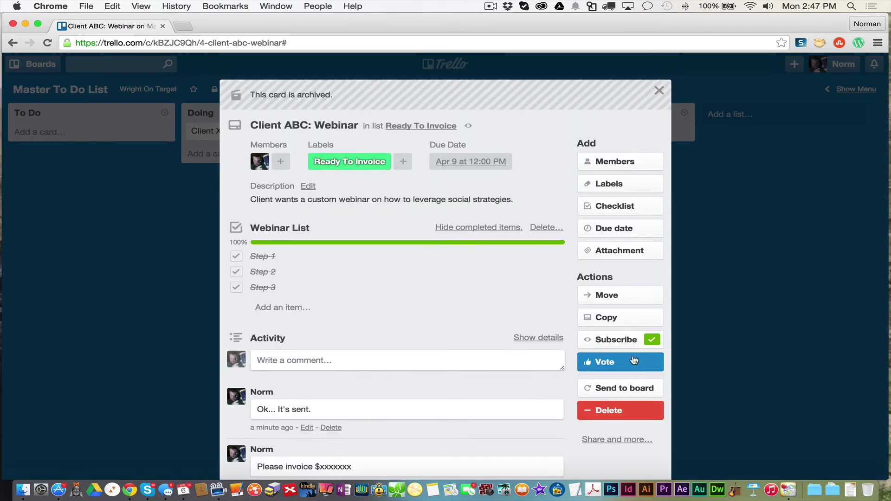
left_click(659, 90)
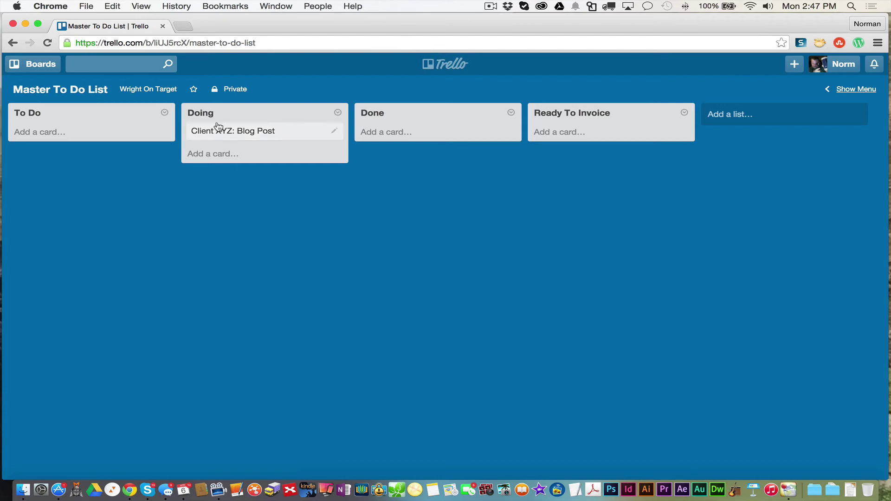
Search 'Webin', open the archived Webinar card and send it back to the board.
left_click(136, 63)
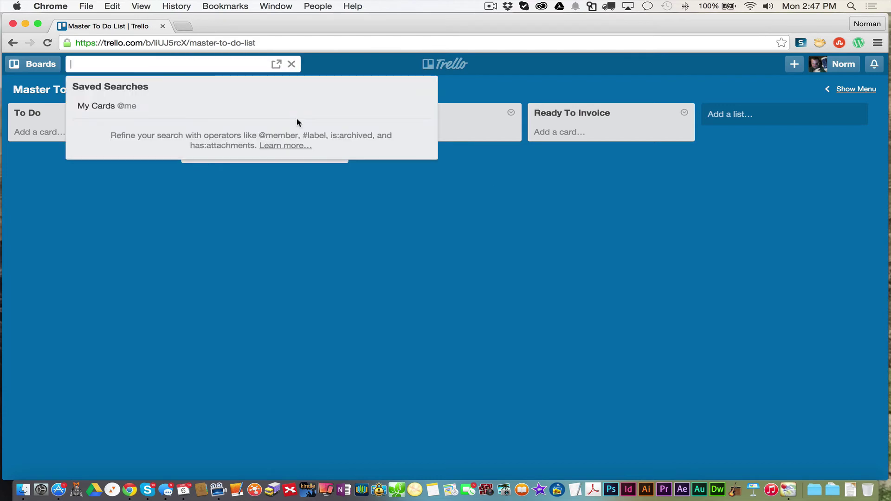
type("Web")
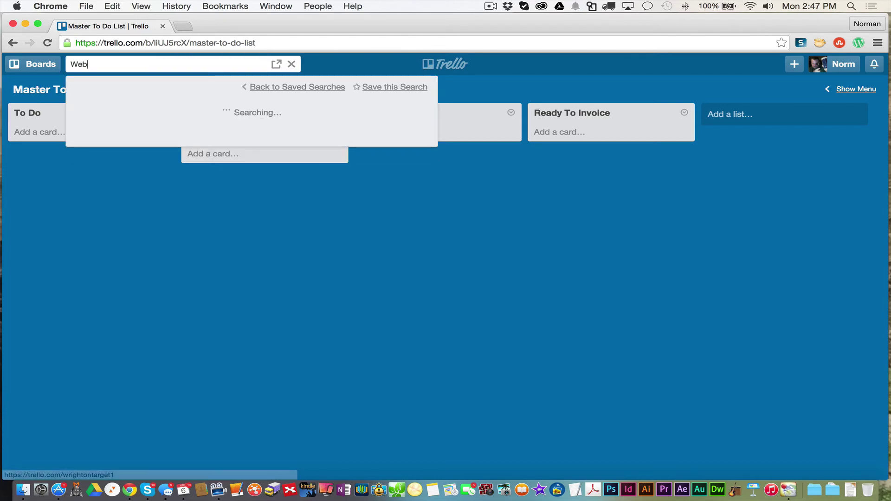
type("in")
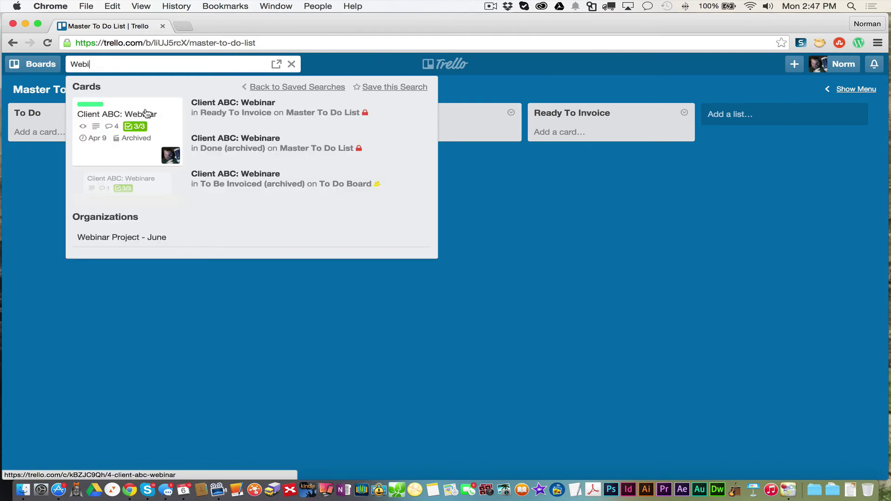
left_click(144, 112)
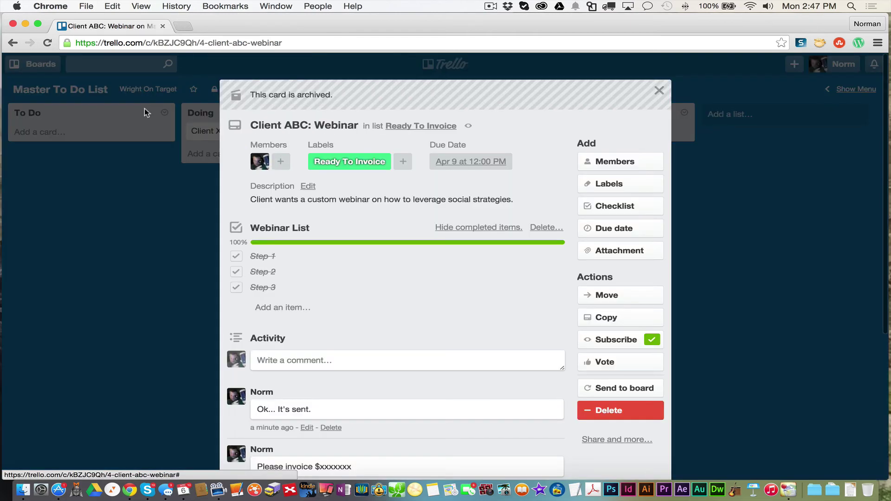
left_click(624, 386)
left_click(659, 90)
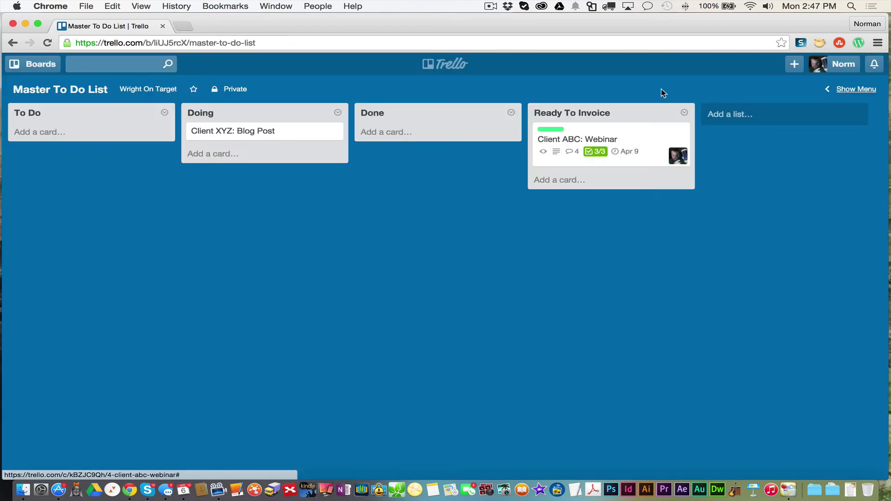
Reopen Client ABC: Webinar to check its restored checklist, comments and date.
left_click(643, 140)
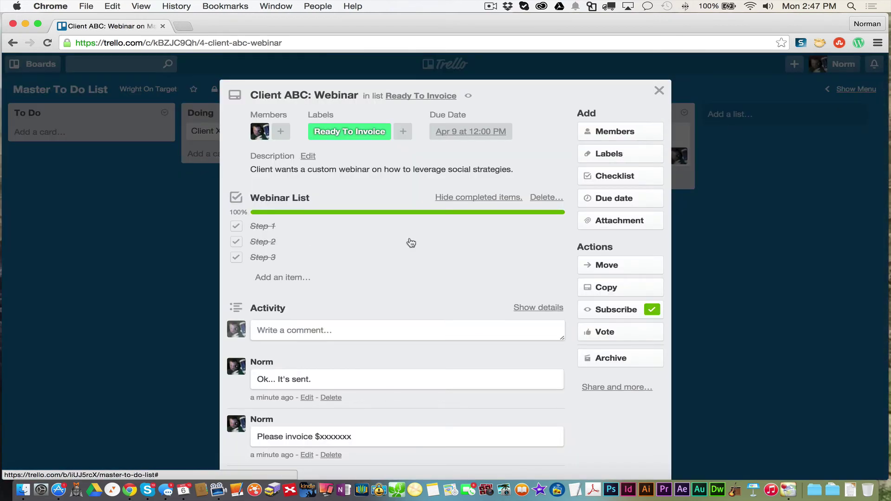
scroll(376, 413, "down", 4)
scroll(376, 414, "up", 3)
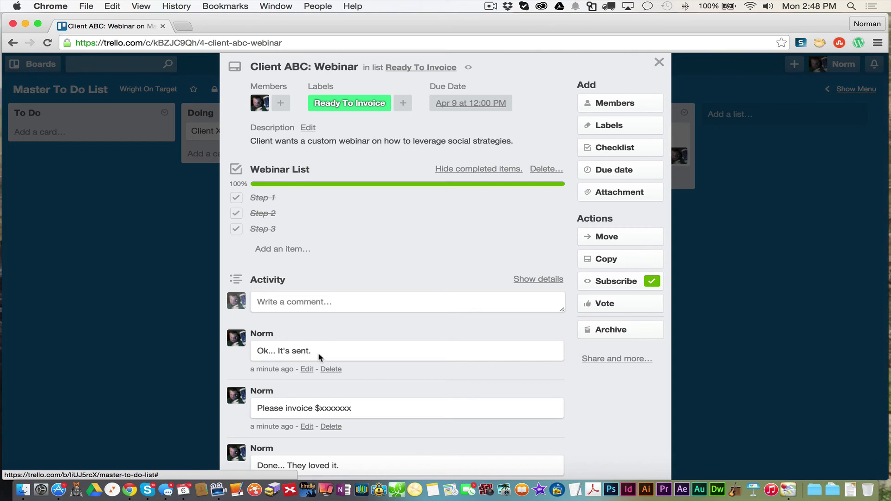
left_click(659, 62)
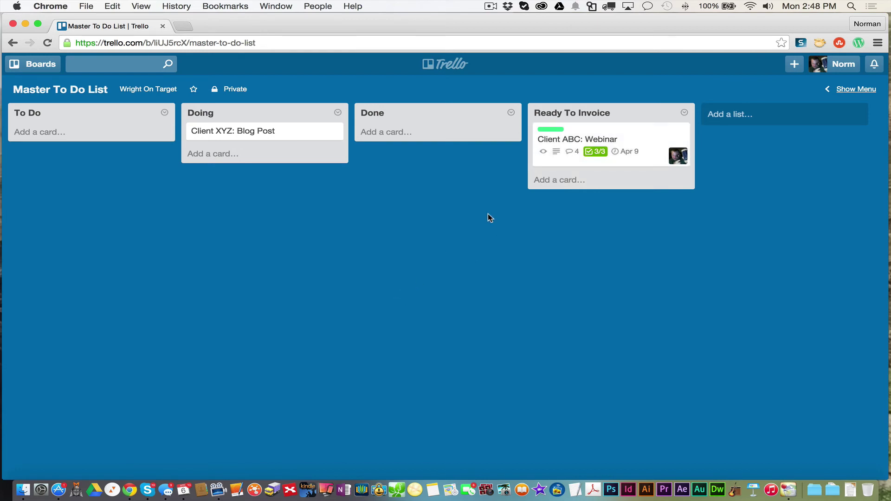
Create a new board titled 'Invoiced' from the Boards drawer.
left_click(44, 72)
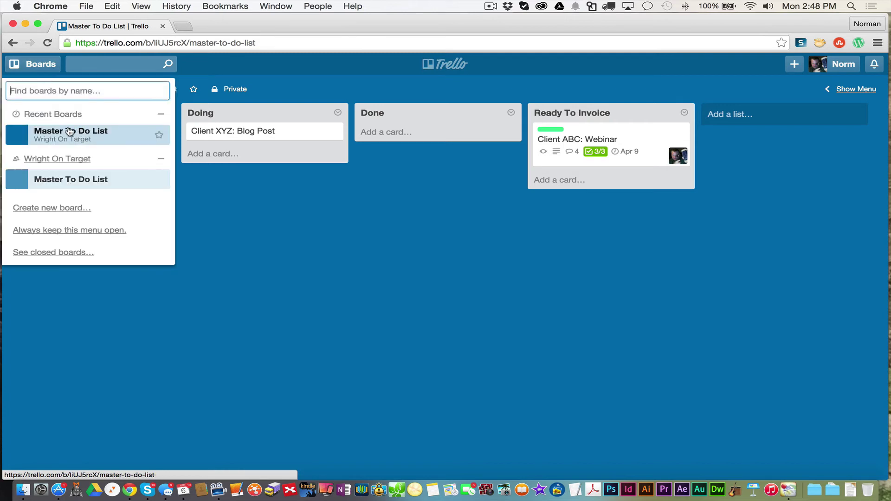
left_click(161, 158)
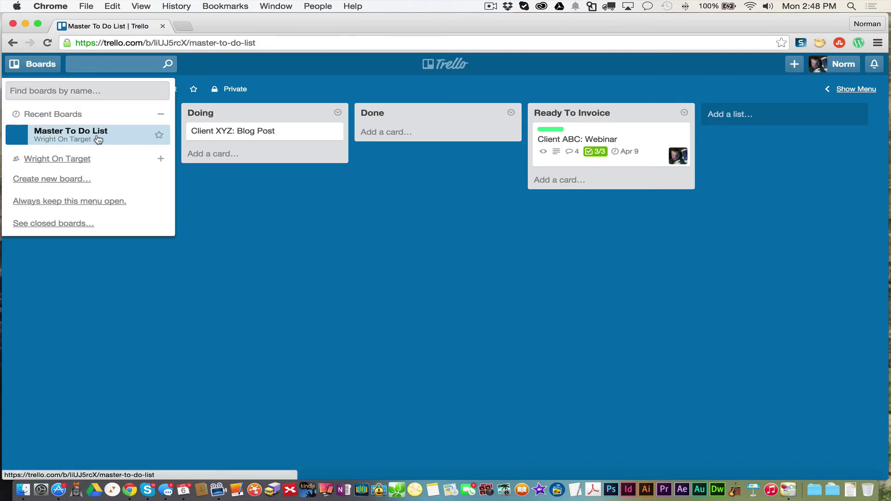
left_click(68, 185)
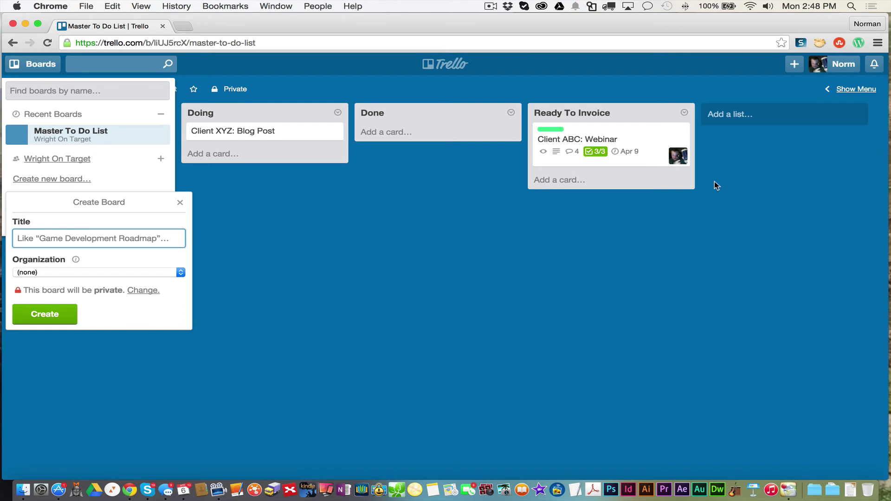
type("Inv")
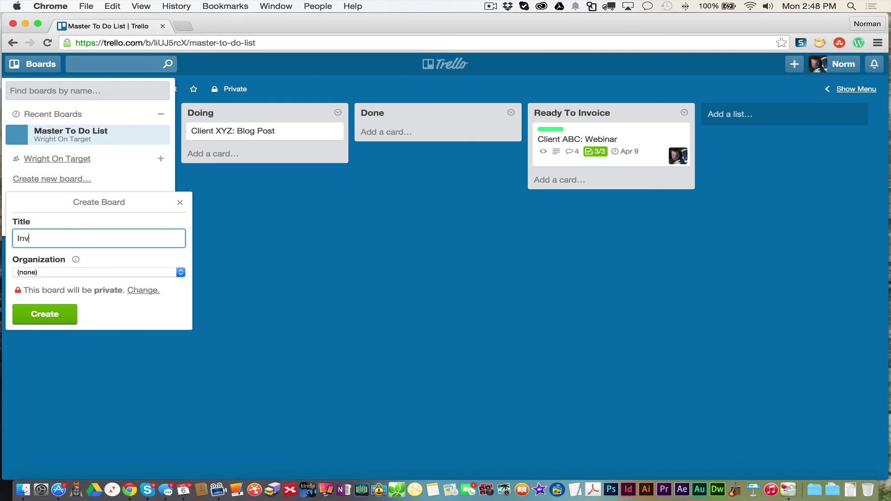
type("ice")
key("BackSpace")
key("BackSpace")
type("ce")
left_click(69, 310)
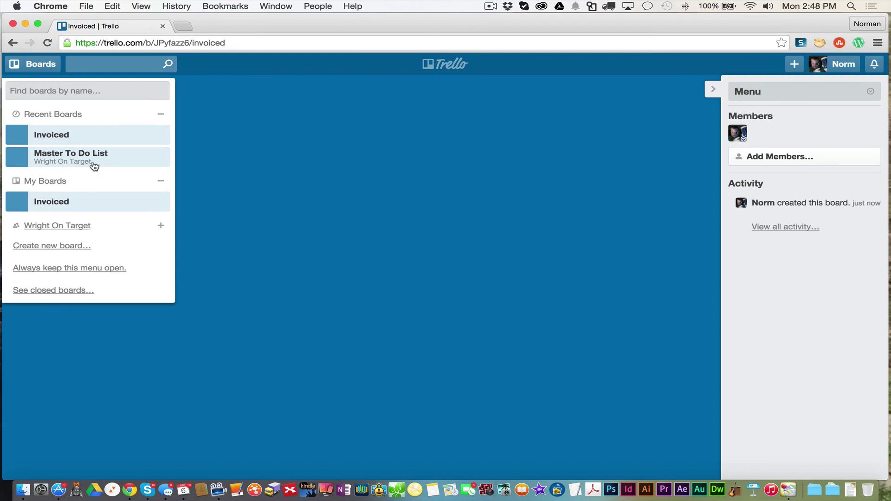
Return to the Master To Do List board and reopen the Boards drawer.
left_click(65, 155)
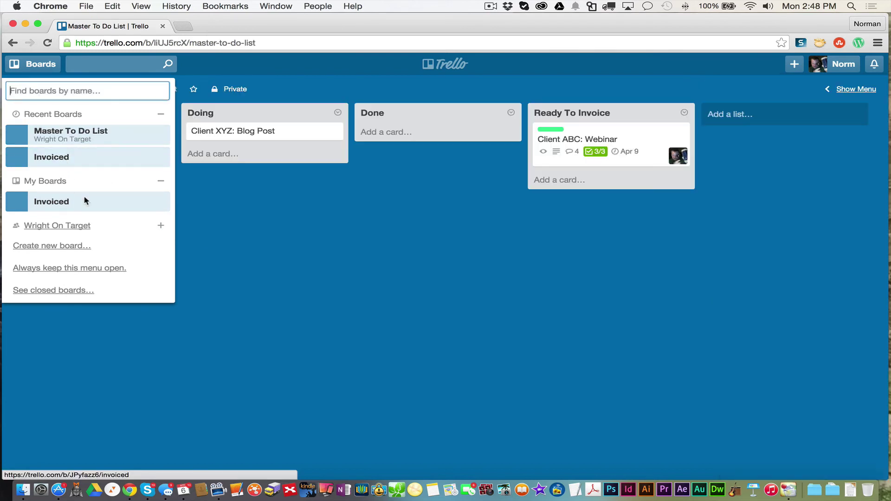
left_click(477, 255)
left_click(35, 64)
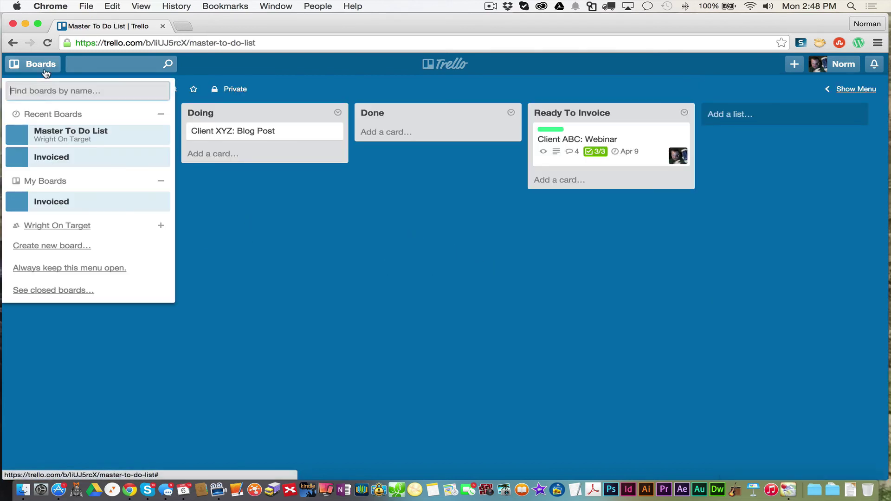
Open the Invoiced board and add a list named 'Sent'.
left_click(47, 155)
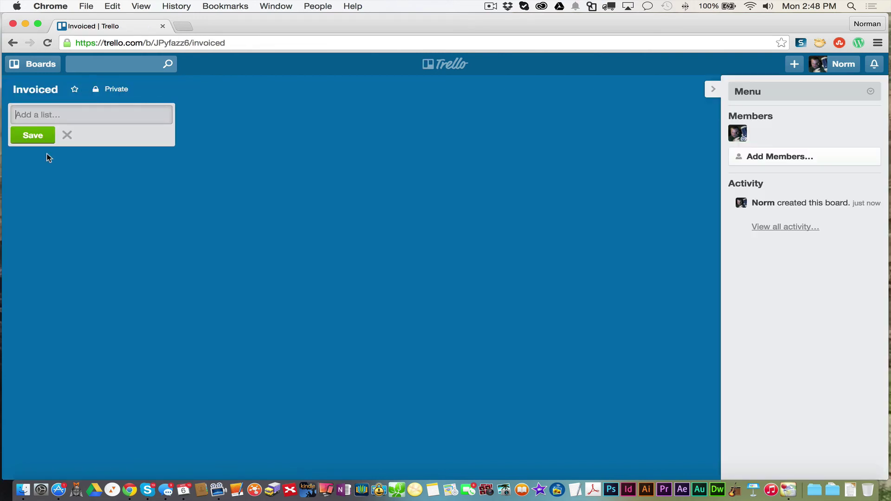
left_click(713, 89)
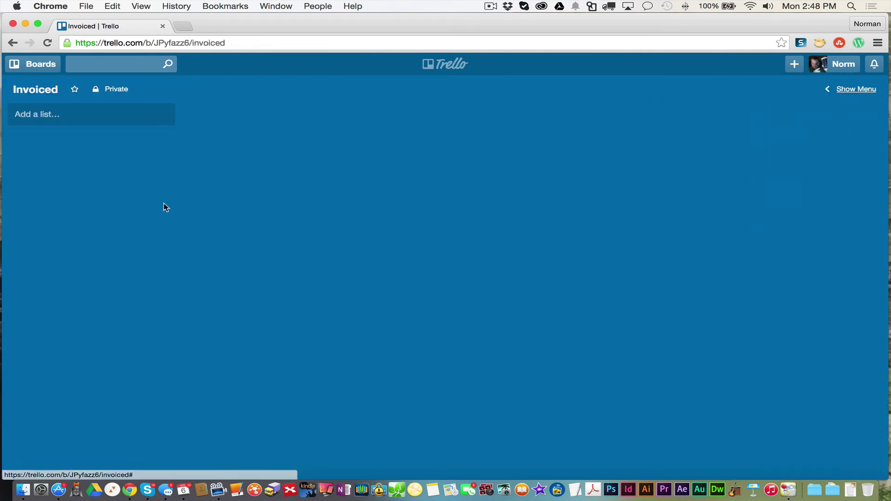
left_click(64, 115)
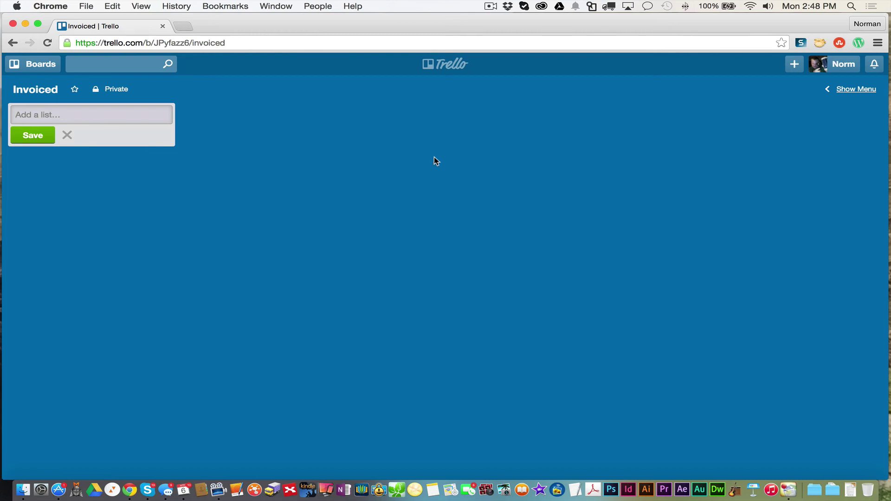
type("Sent")
left_click(299, 186)
Close the empty add-list form and glance at the Boards drawer.
left_click(44, 119)
left_click(47, 134)
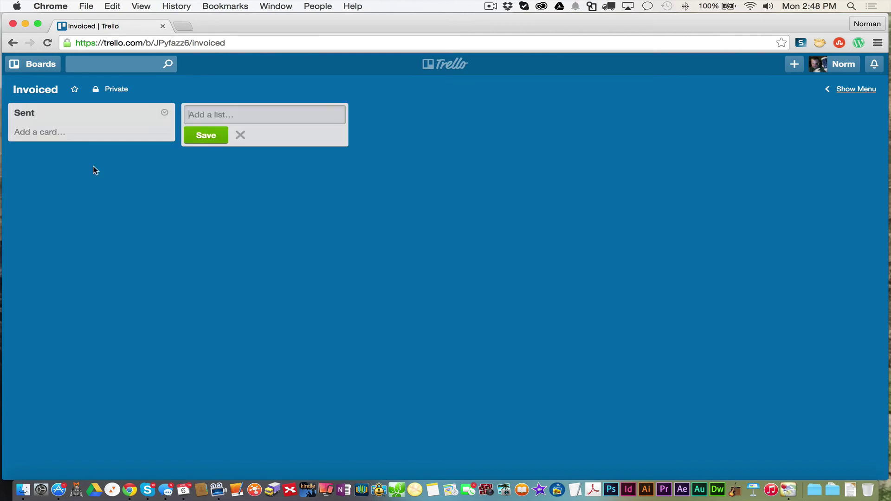
left_click(246, 195)
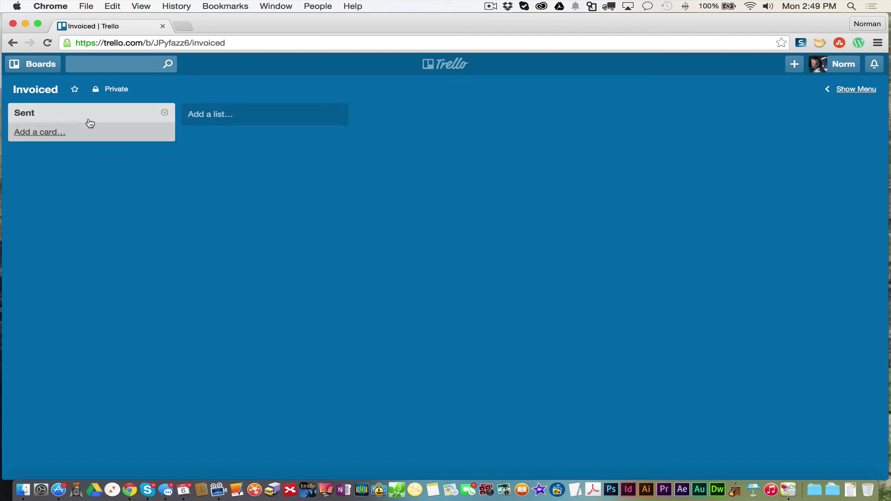
left_click(39, 64)
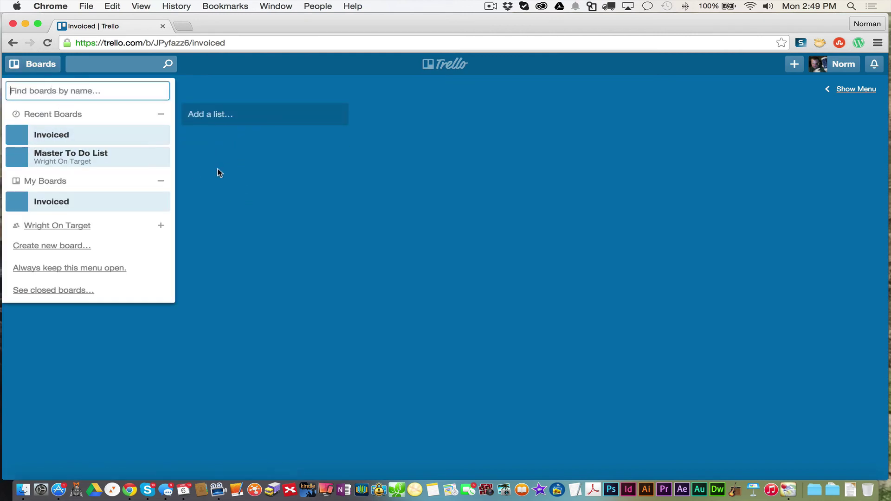
left_click(85, 141)
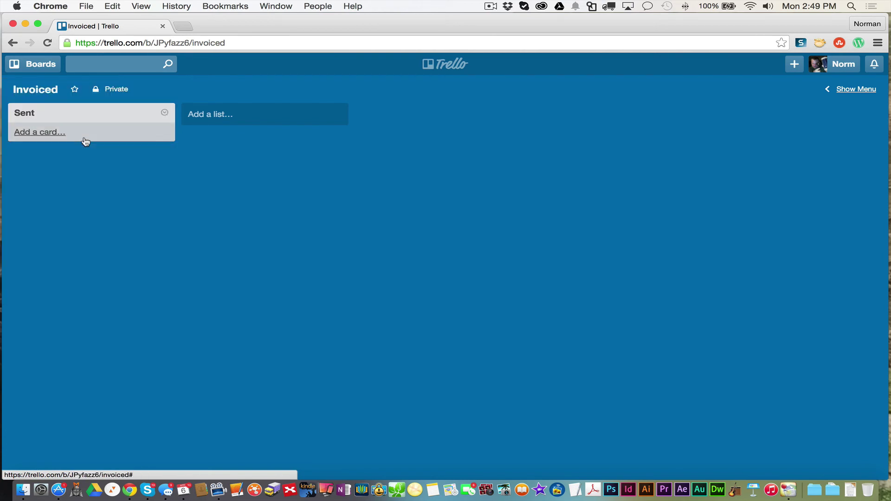
Change the Invoiced board's background from blue to the green swatch.
left_click(833, 93)
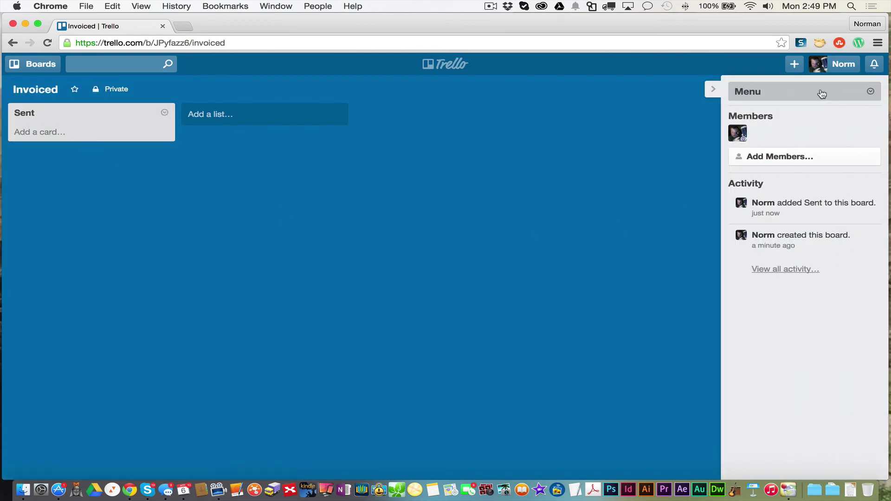
left_click(763, 93)
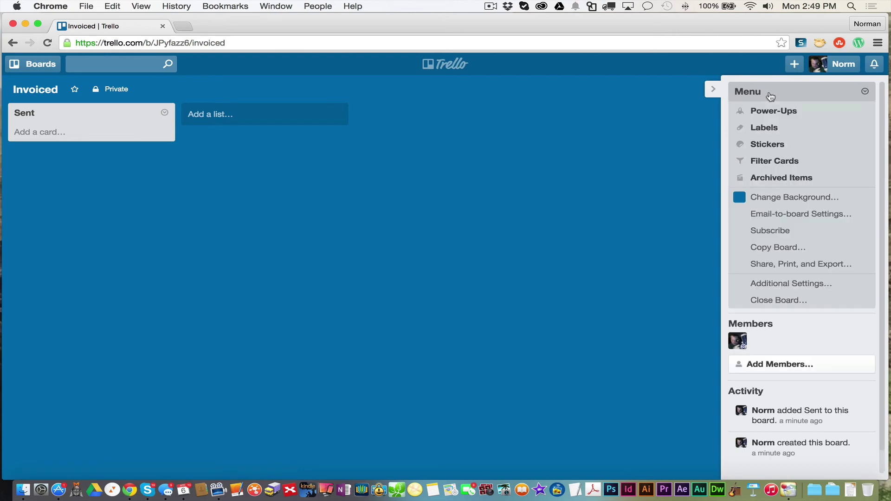
left_click(776, 199)
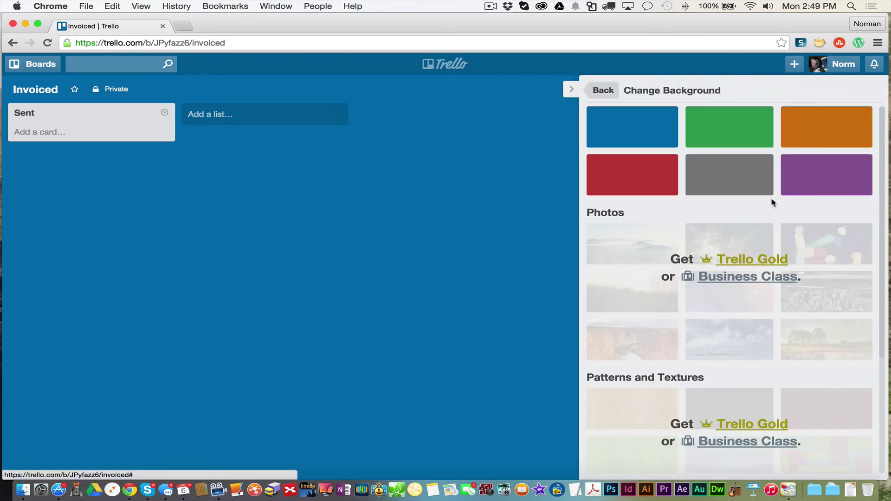
left_click(727, 139)
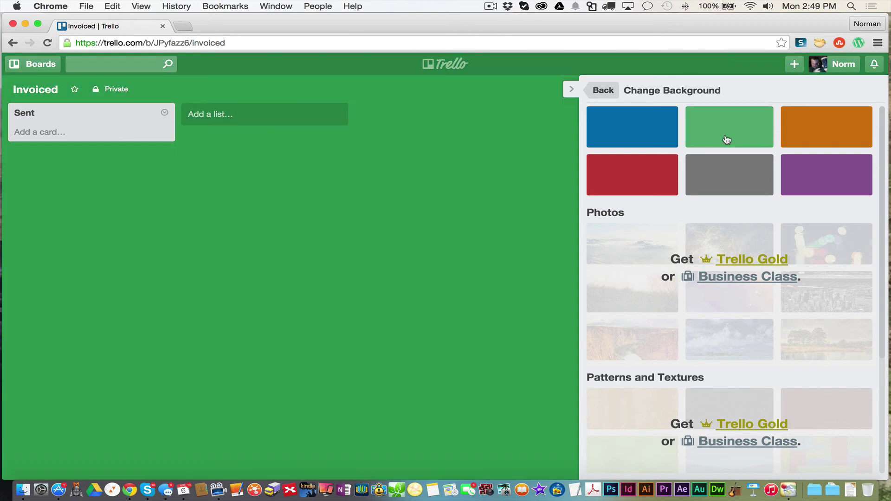
left_click(599, 91)
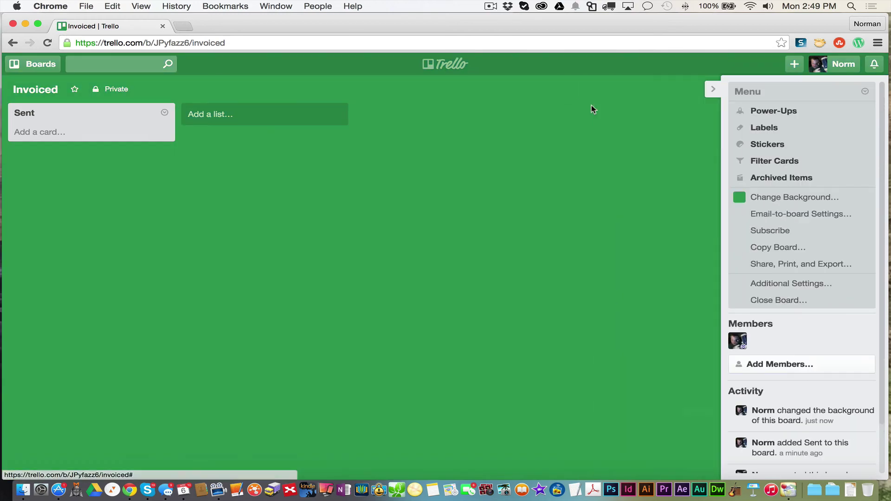
left_click(713, 90)
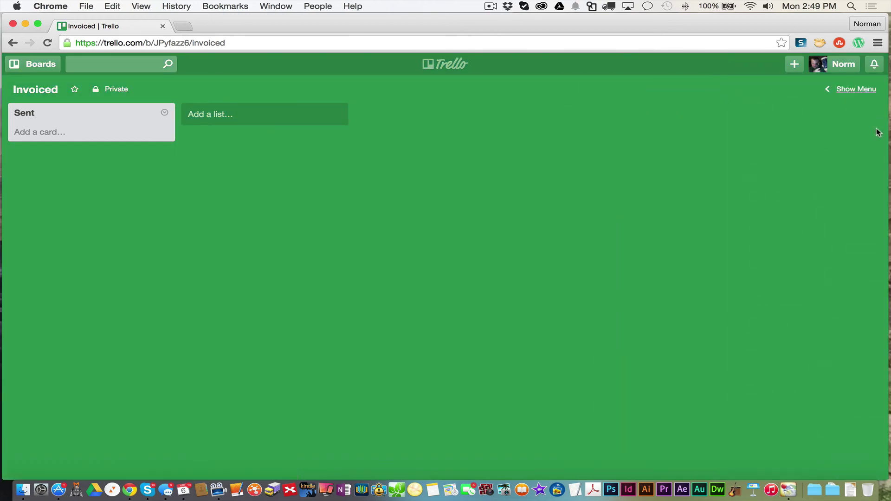
Switch back to the Master To Do List board.
left_click(40, 65)
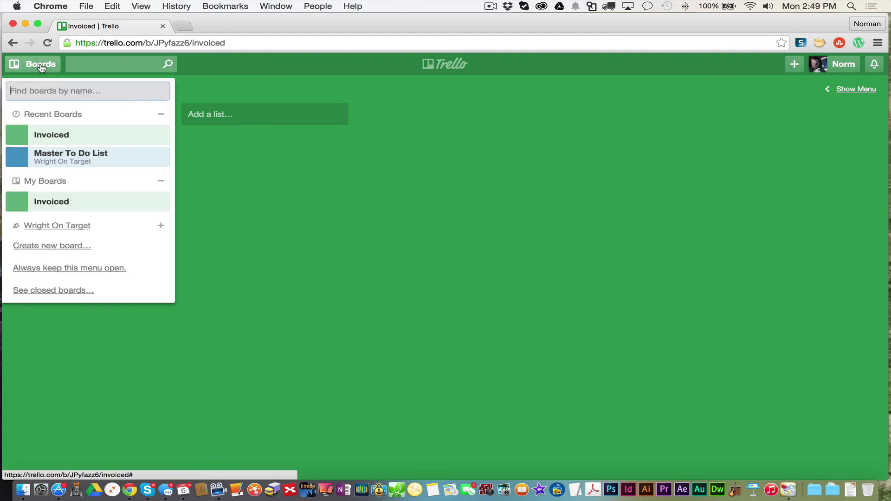
left_click(64, 157)
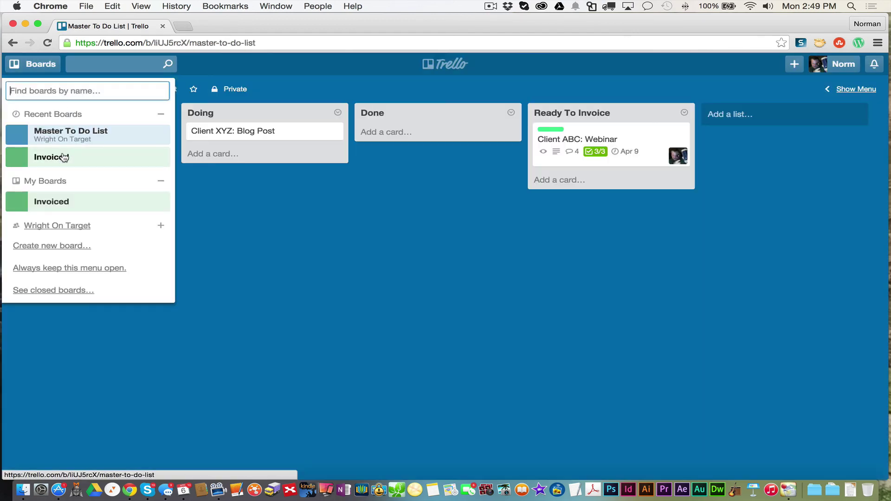
left_click(338, 222)
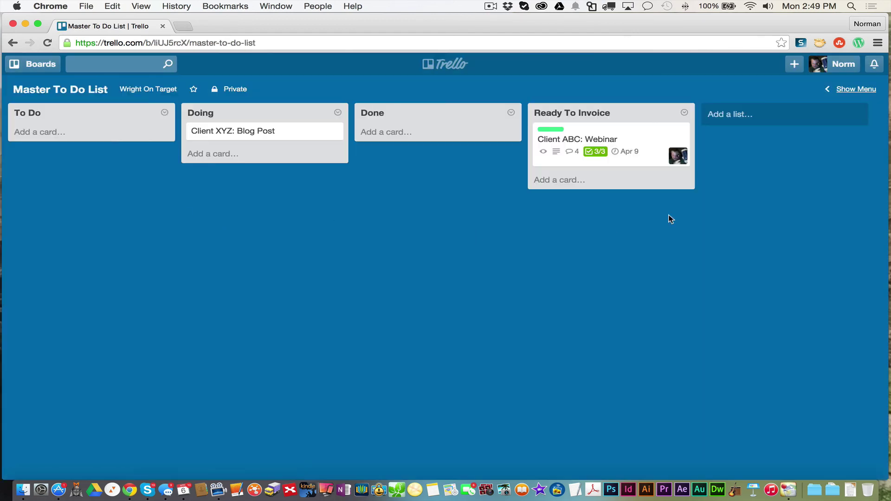
Move Client ABC: Webinar to the Invoiced board's Sent list, then open Invoiced.
left_click(631, 139)
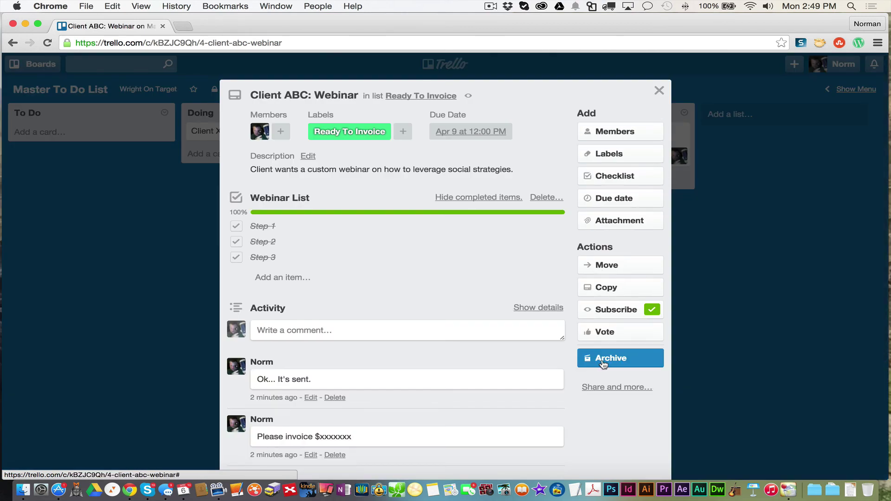
left_click(615, 269)
left_click(622, 316)
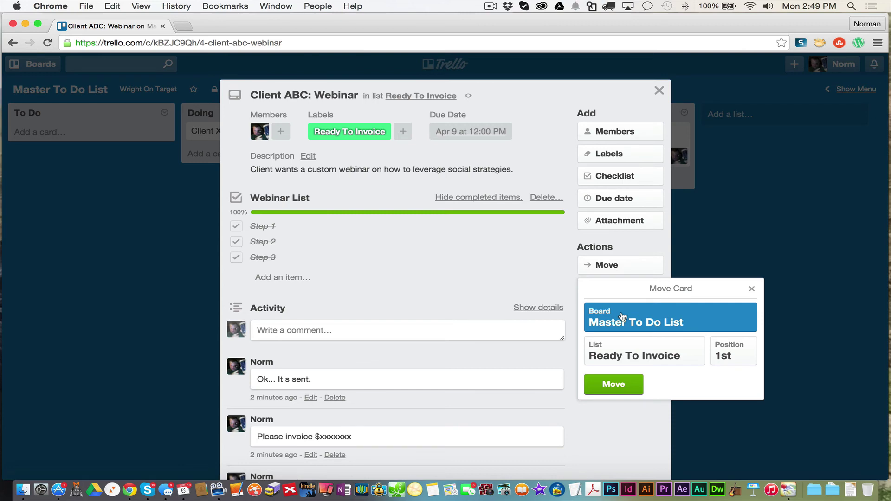
left_click(631, 296)
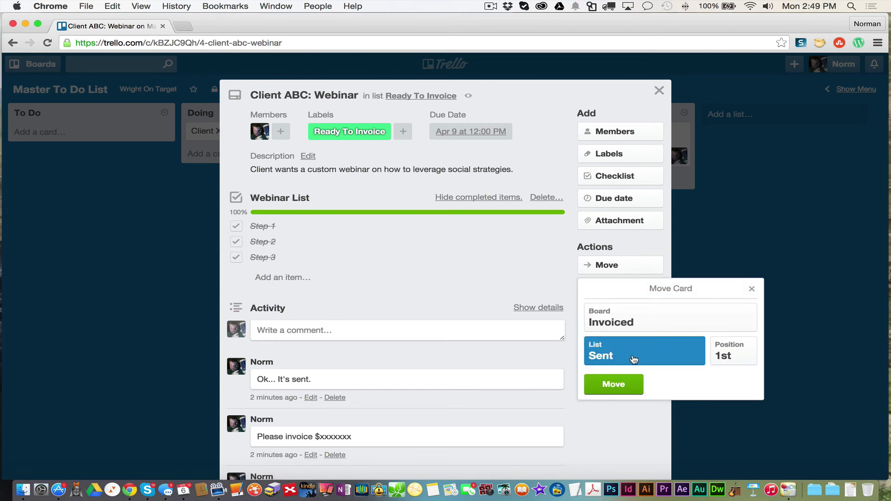
left_click(621, 385)
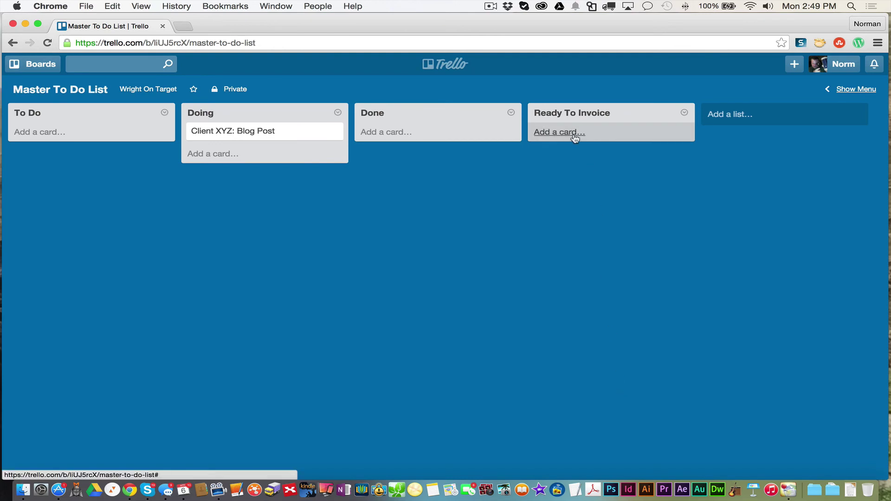
left_click(40, 65)
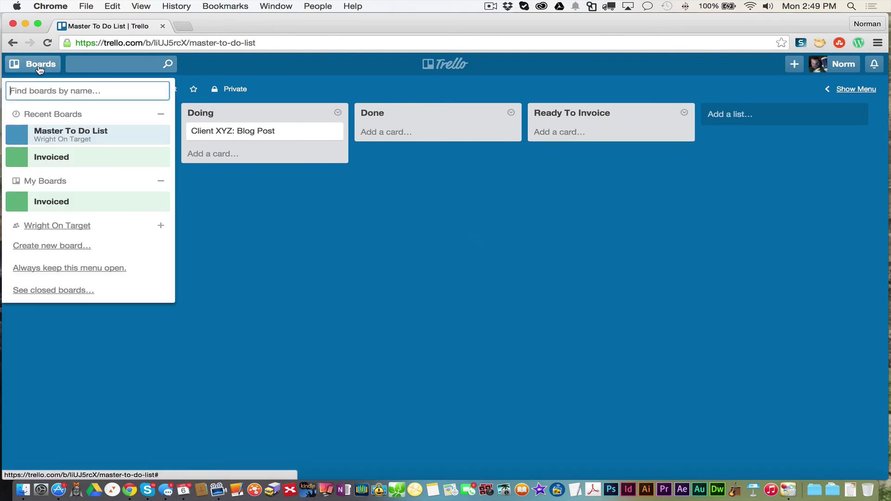
left_click(44, 155)
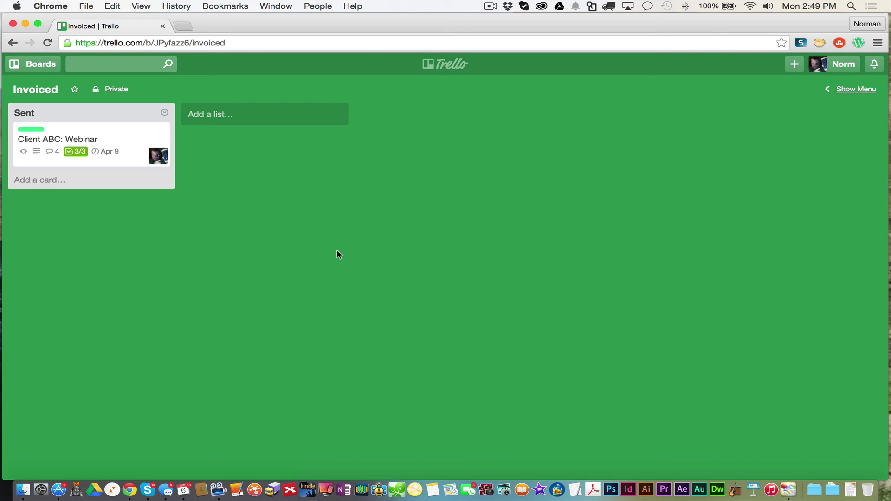
Switch from the boards list back to the Master To Do List board.
left_click(39, 68)
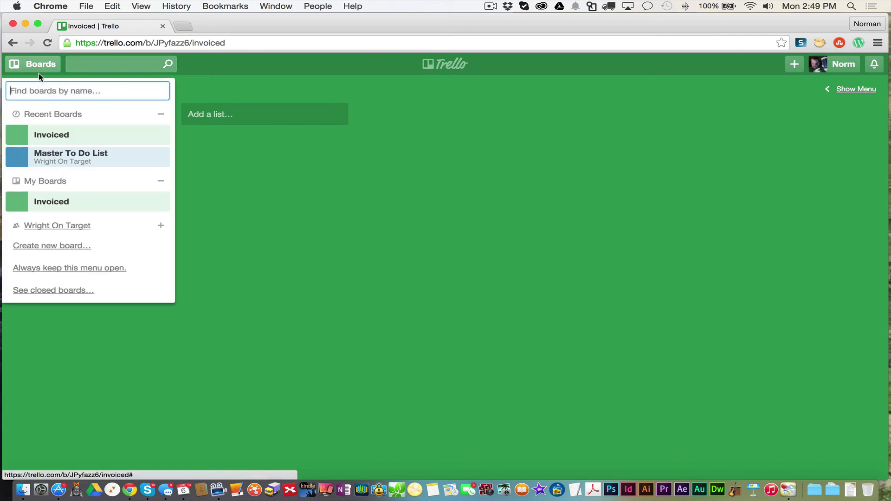
left_click(62, 157)
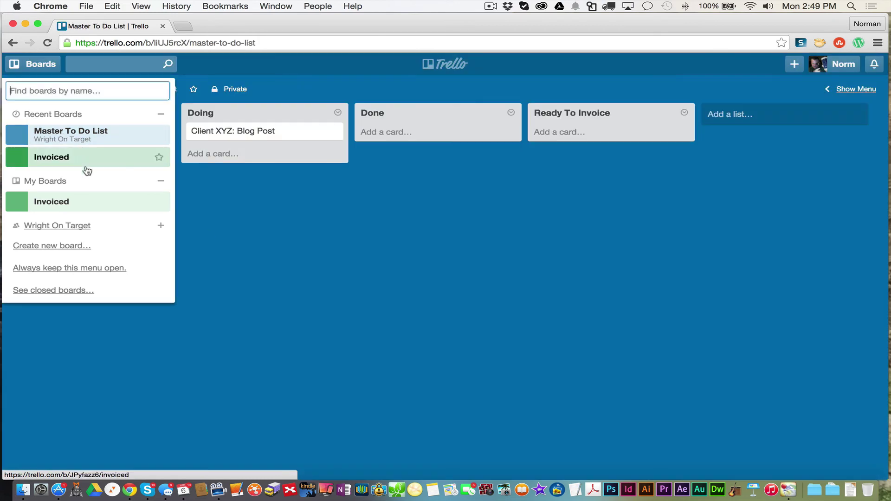
left_click(766, 261)
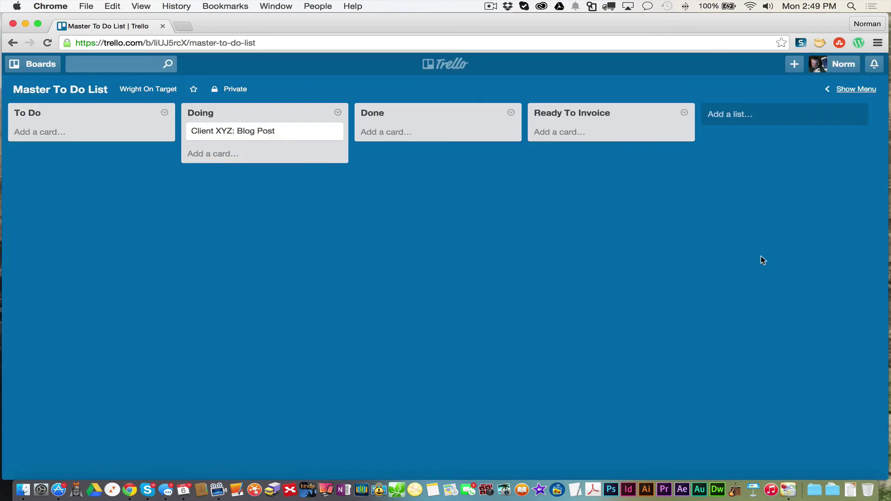
Open the board menu, glance at Add Members, and expand the full feature list.
left_click(832, 93)
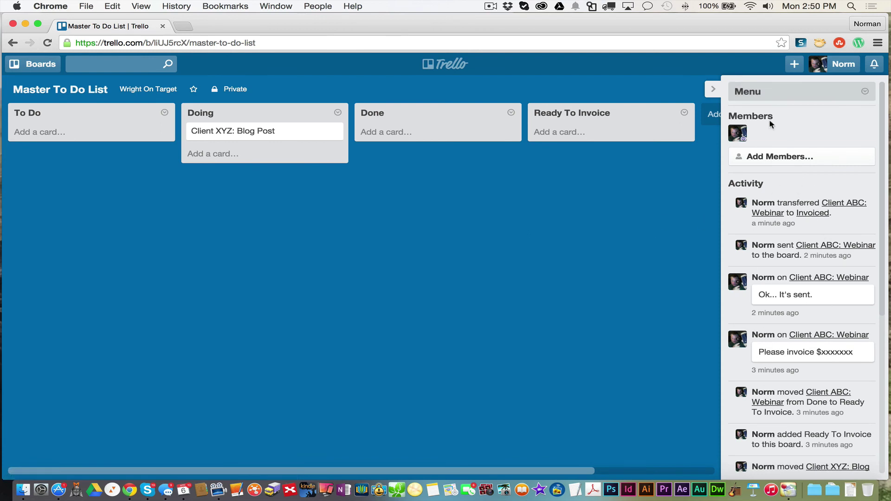
left_click(713, 89)
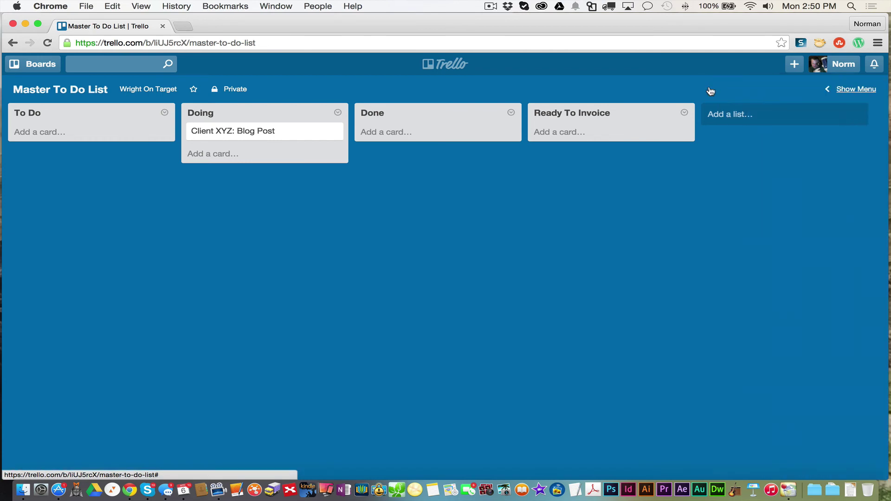
left_click(856, 90)
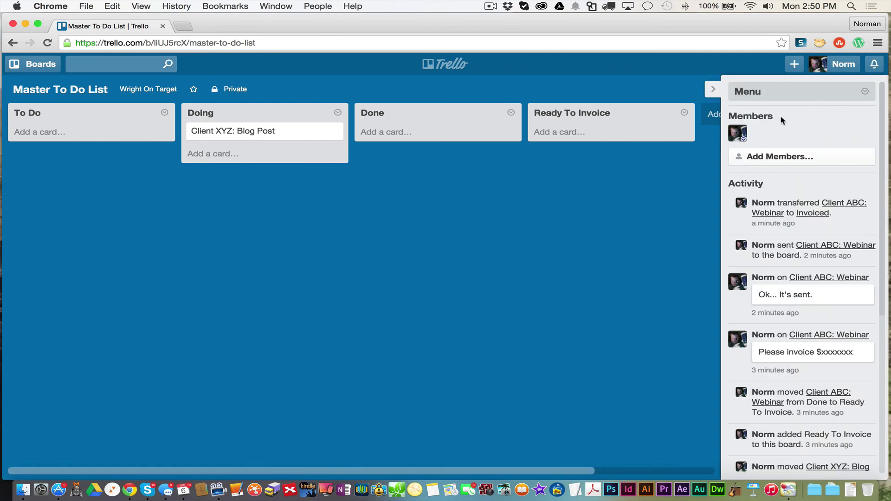
left_click(777, 158)
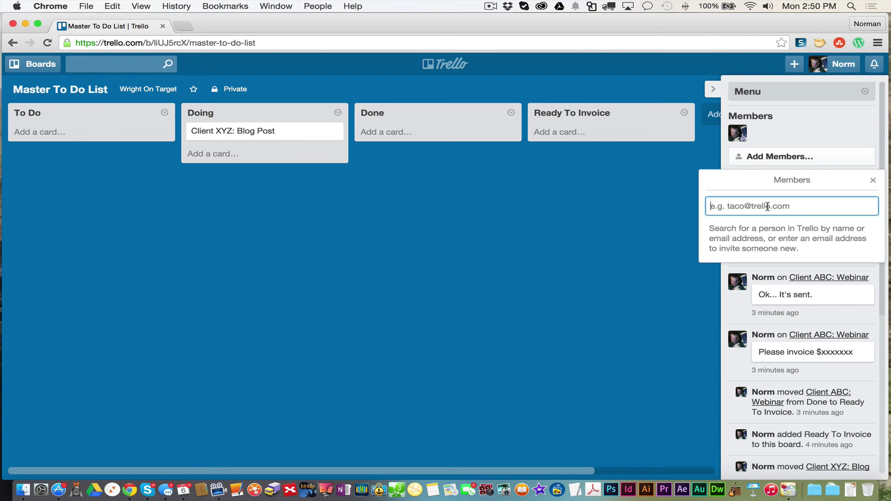
left_click(873, 183)
left_click(787, 98)
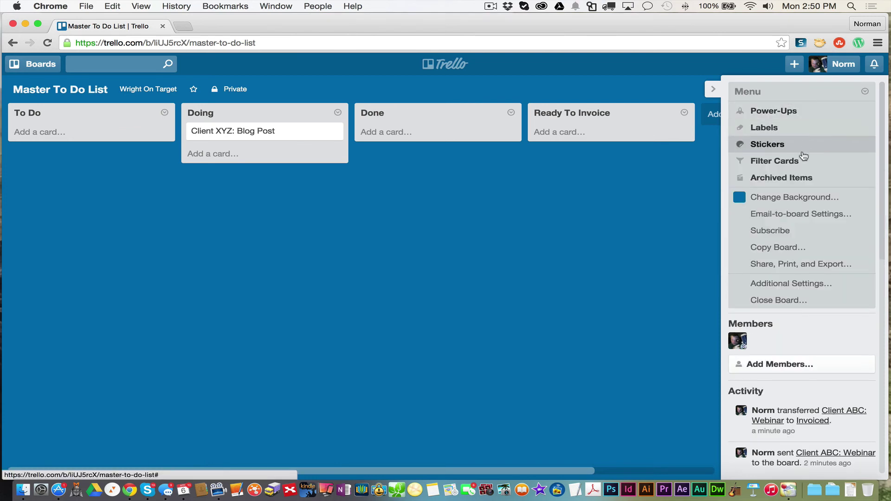
Disable the Voting power-up from its details, then reopen the Power-Ups list.
left_click(791, 112)
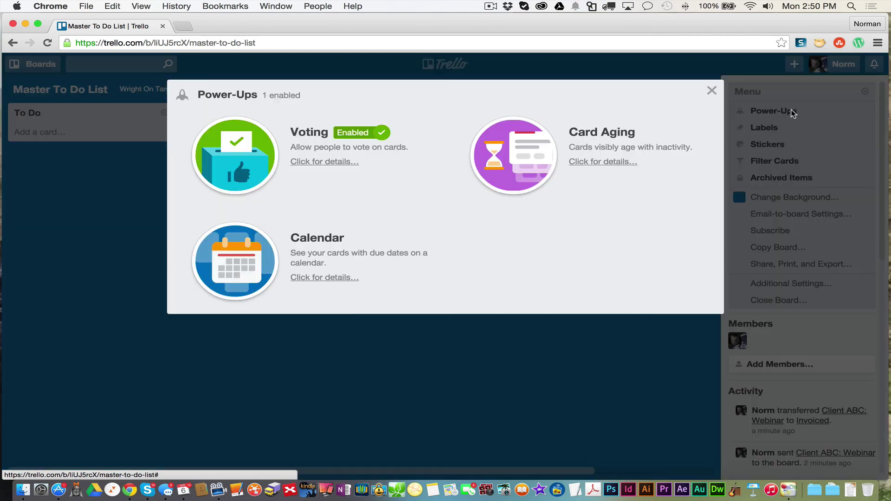
left_click(367, 138)
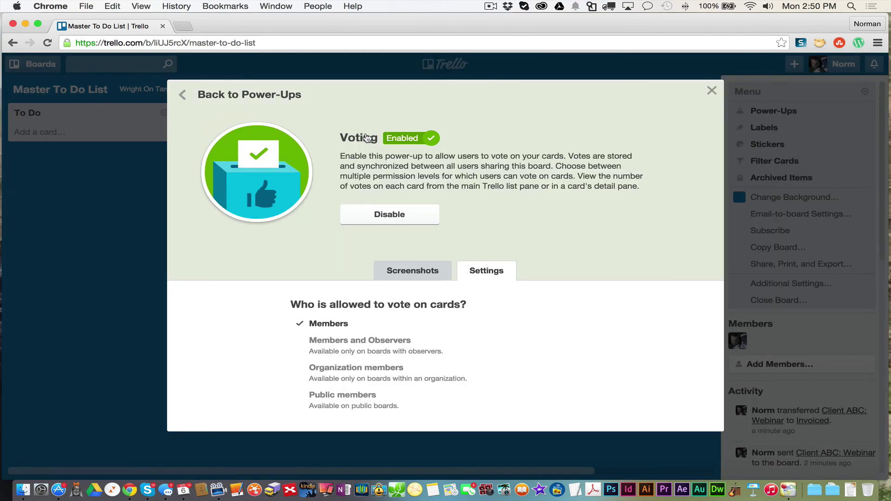
left_click(390, 214)
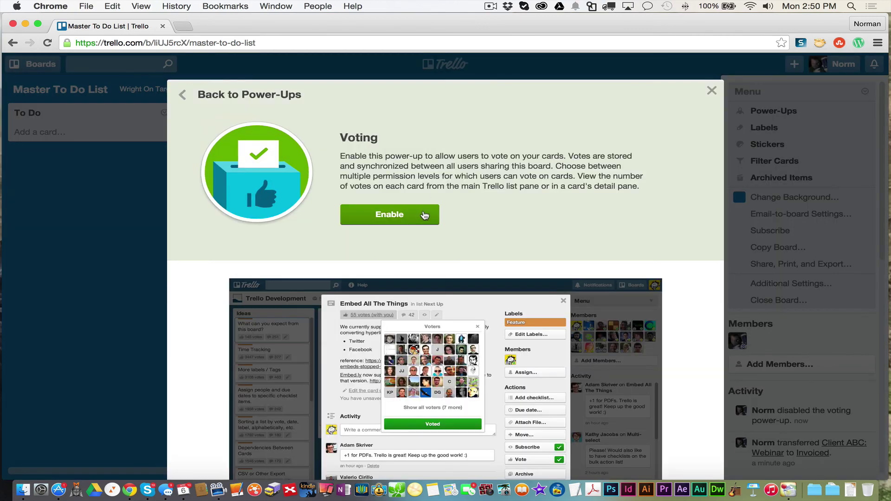
left_click(712, 91)
left_click(793, 111)
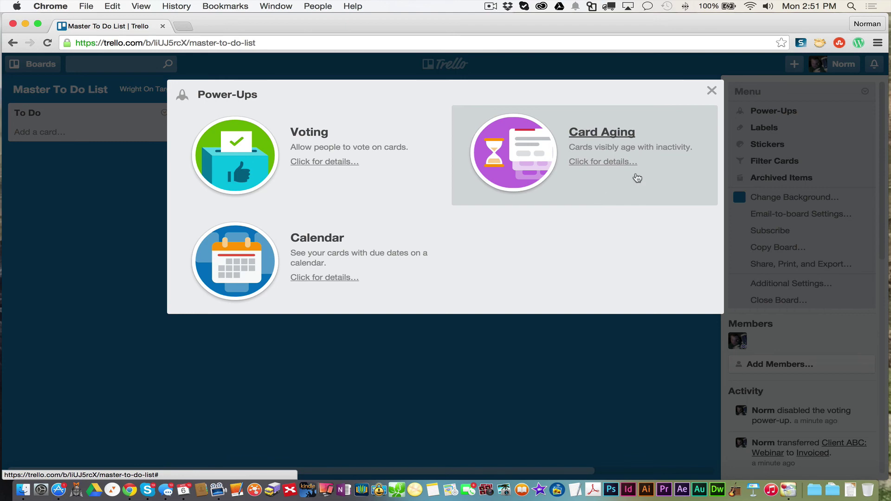
Close Power-Ups and preview the board's labels before returning to the menu.
left_click(712, 90)
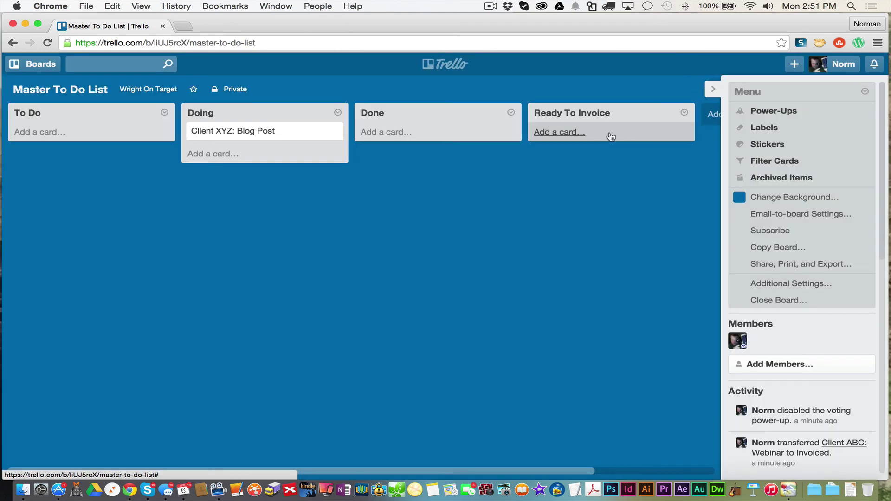
left_click(776, 127)
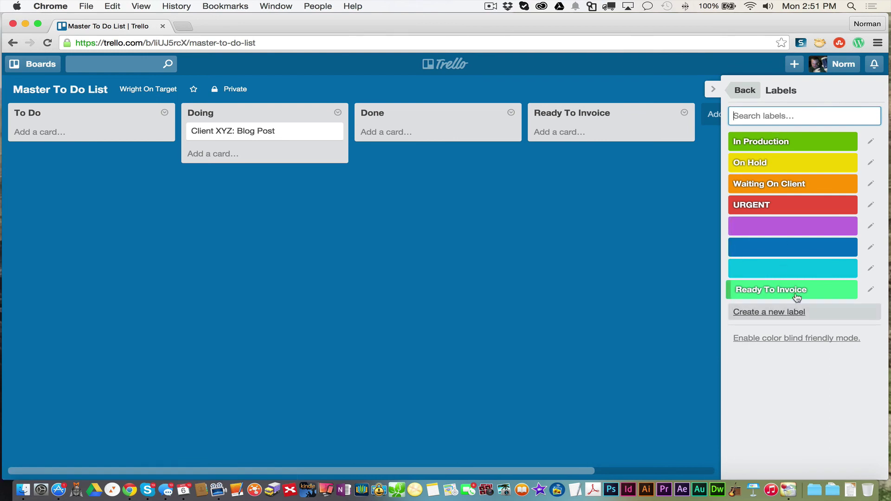
left_click(752, 100)
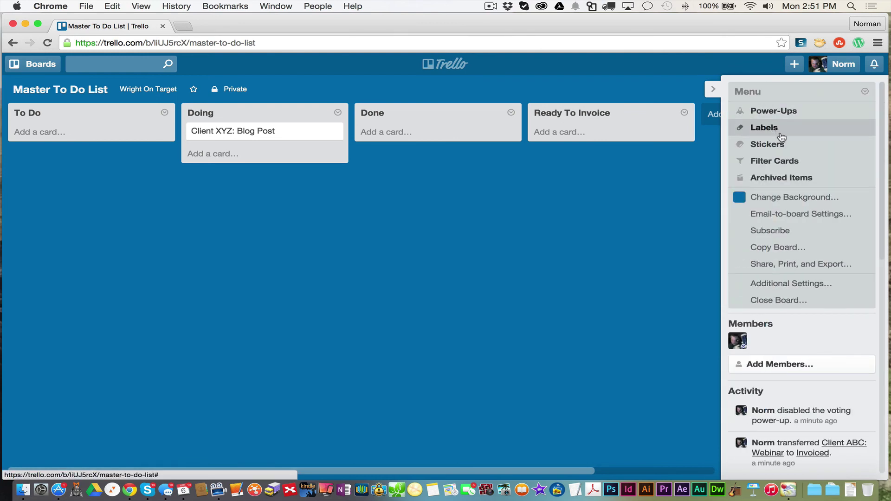
Browse the Stickers collection, scrolling through packs like Taco Pack and Pete the Computer.
left_click(787, 146)
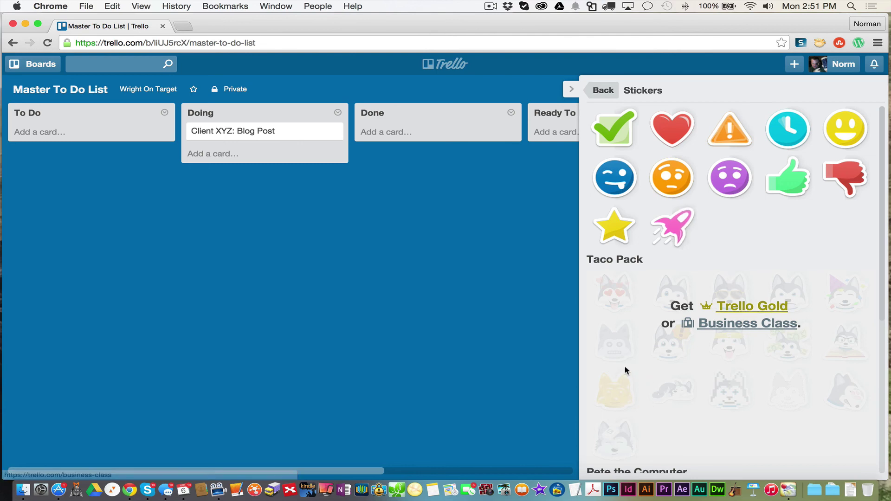
scroll(681, 431, "down", 6)
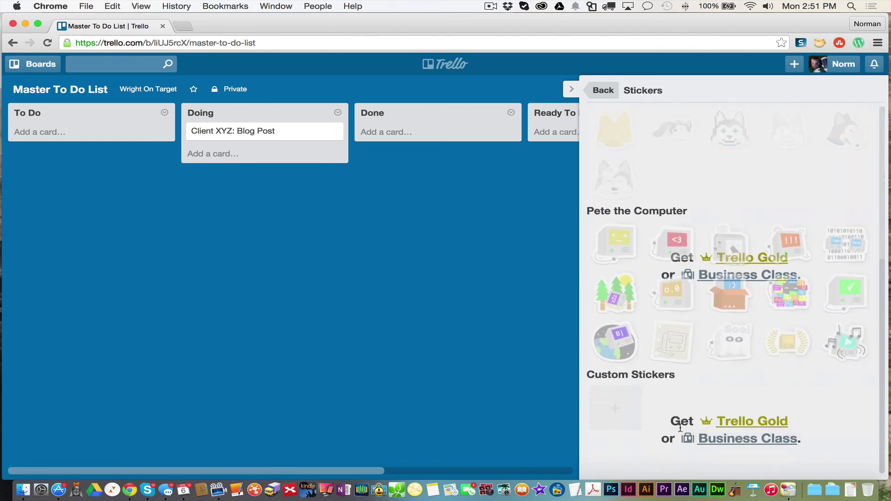
scroll(681, 428, "up", 6)
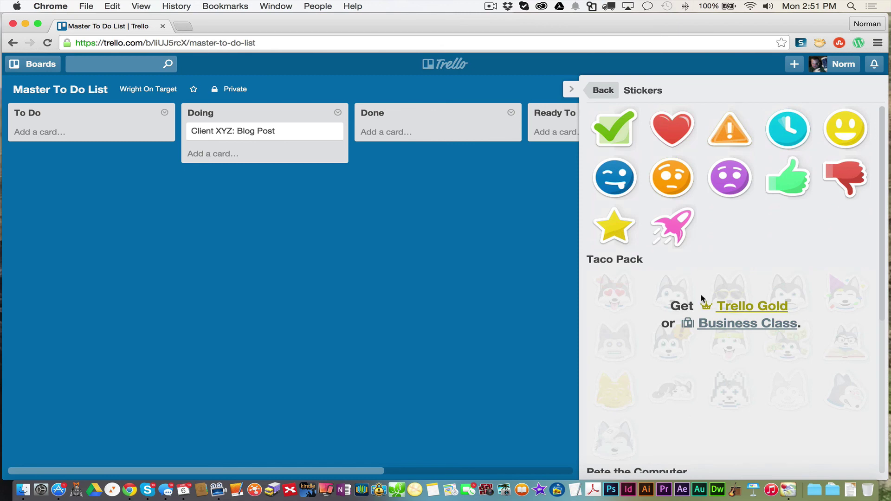
left_click(603, 90)
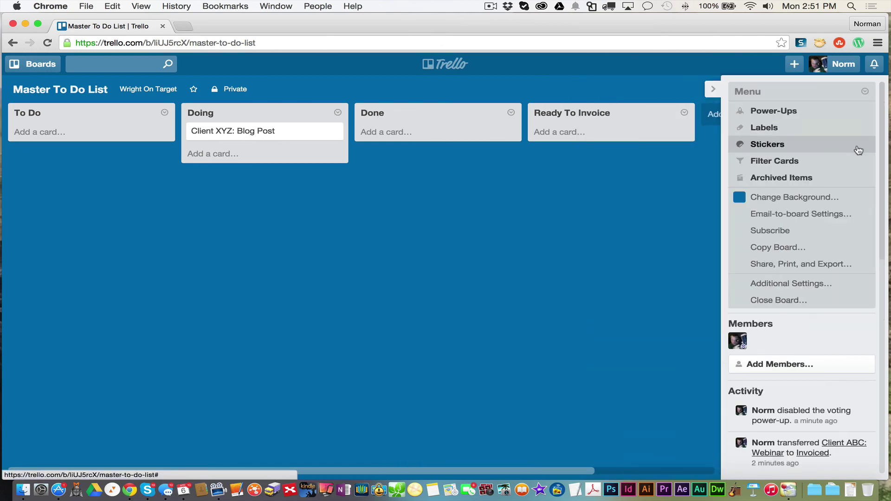
left_click(808, 200)
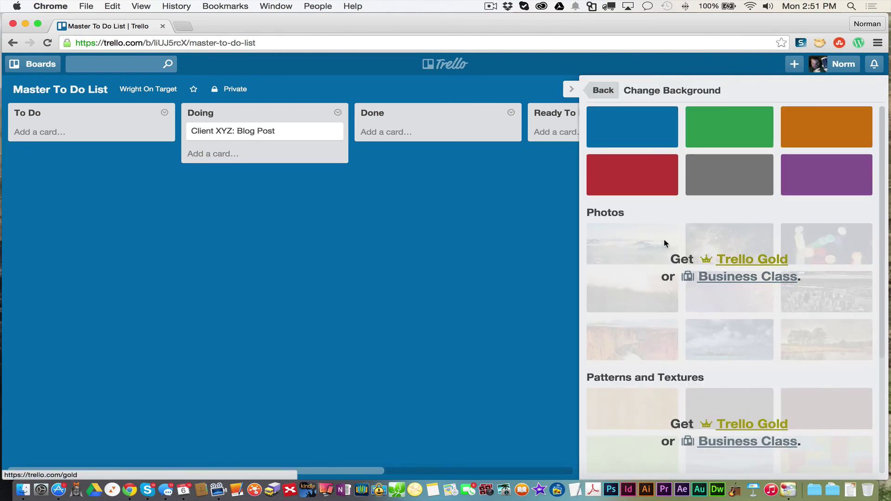
scroll(720, 384, "down", 5)
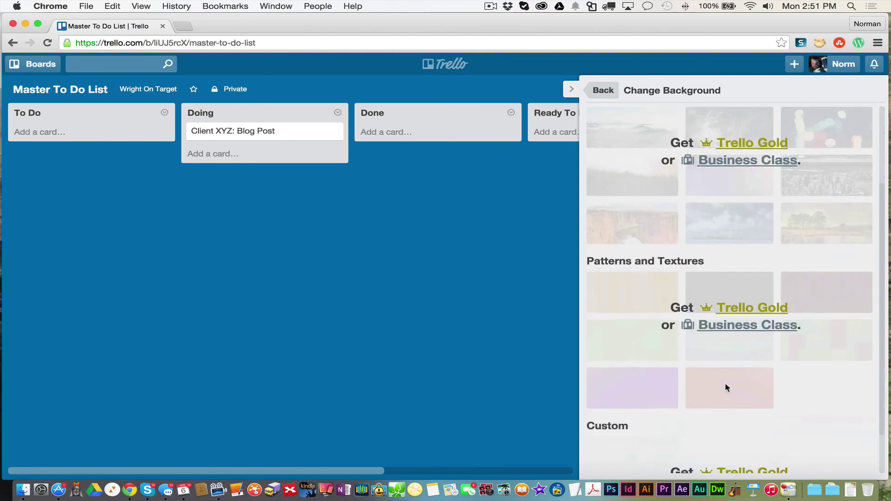
scroll(732, 354, "up", 5)
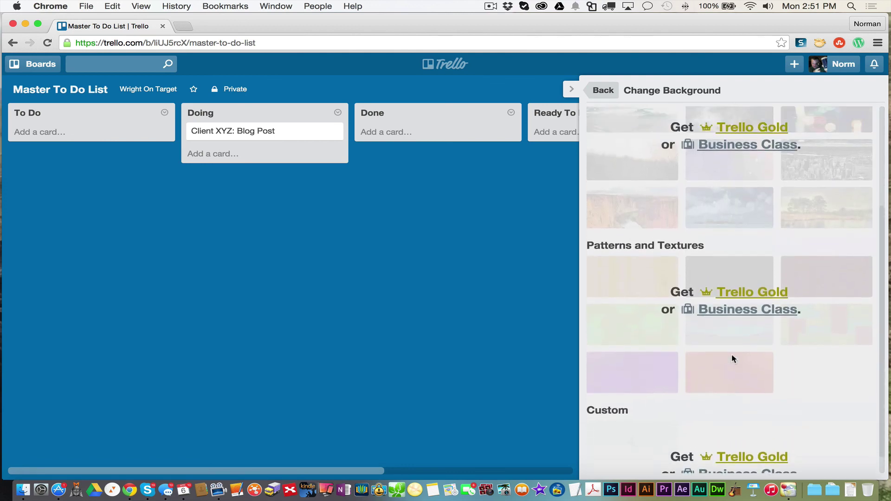
left_click(603, 90)
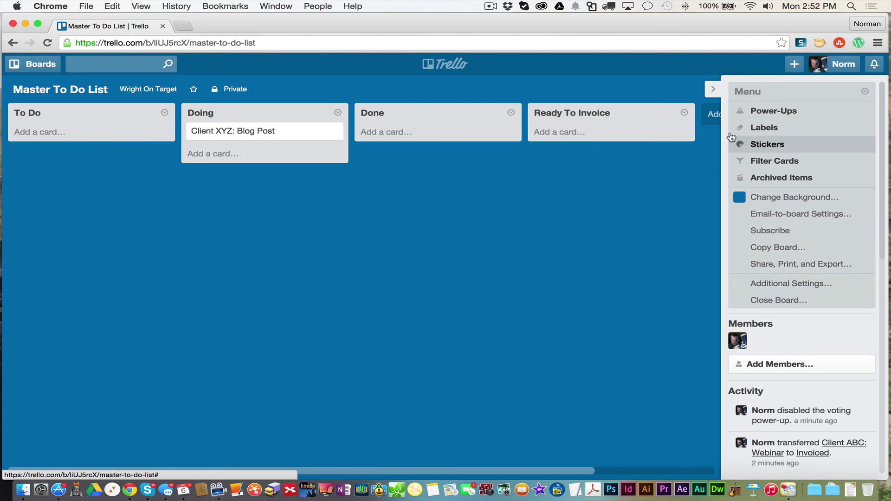
Collapse the sidebar menu to show all four lists of Master To Do List.
left_click(713, 89)
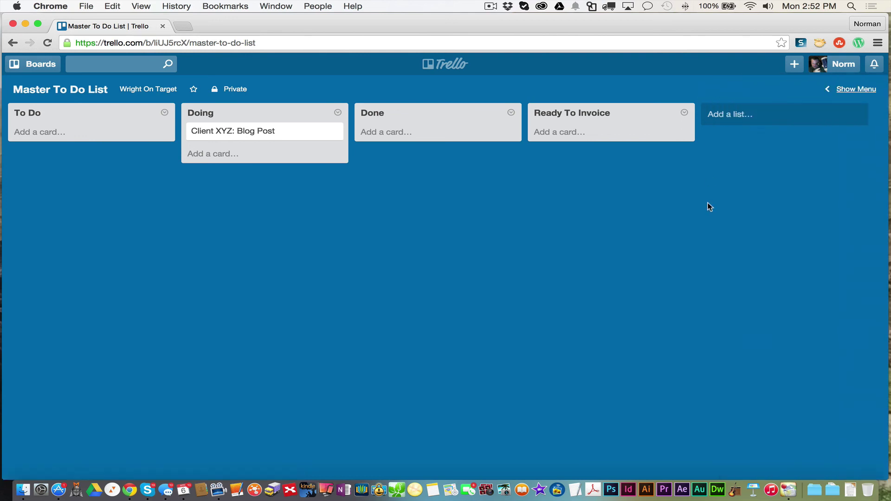